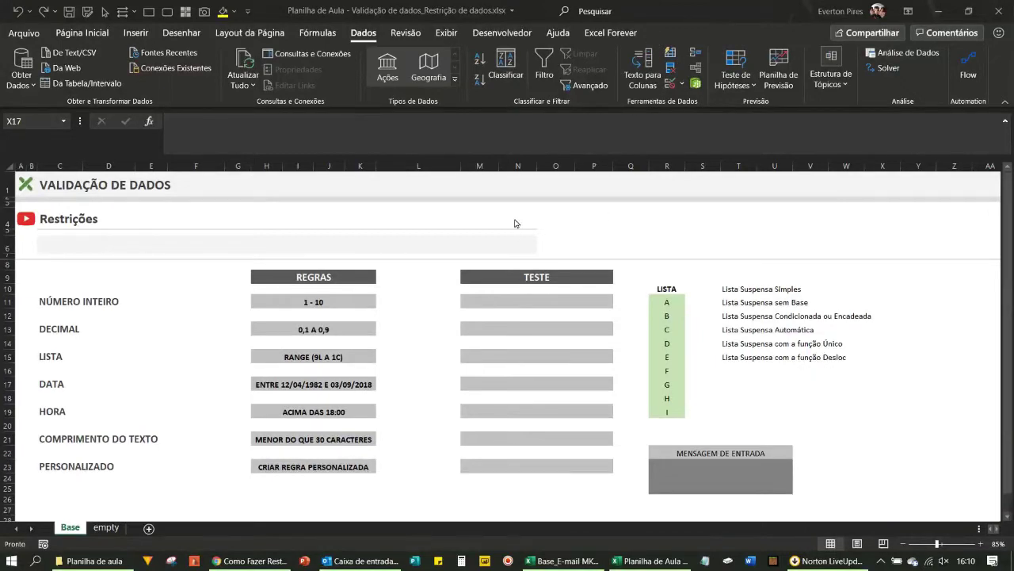
- Inspect the Data Validation allowed value types twice, closing the dialog without changes
click(680, 88)
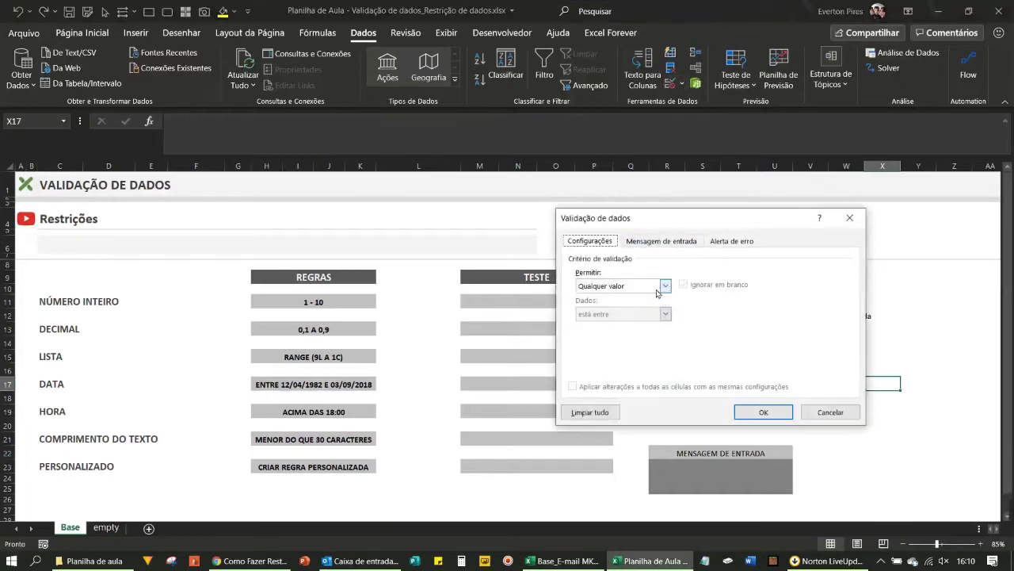
click(657, 287)
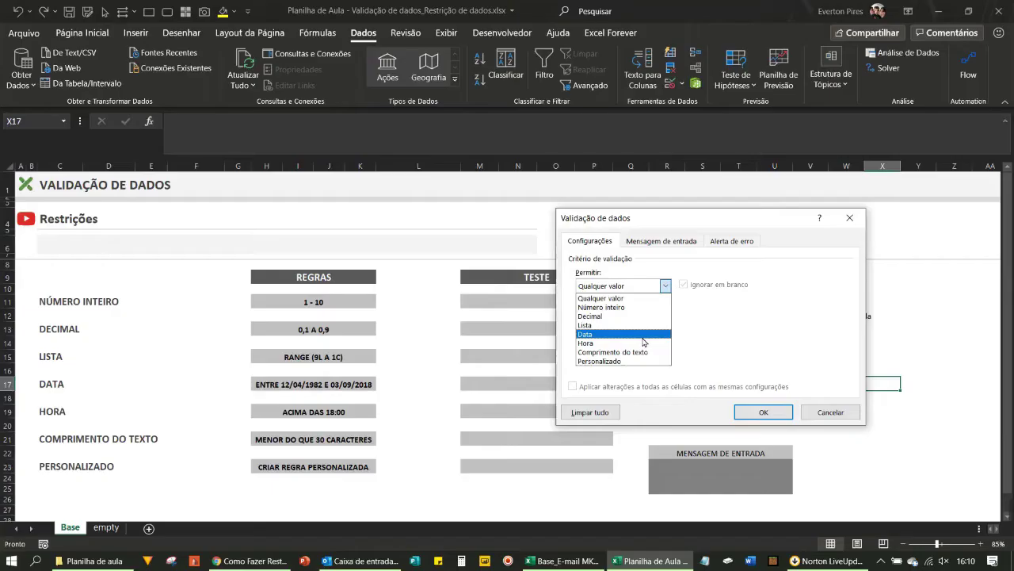
click(831, 412)
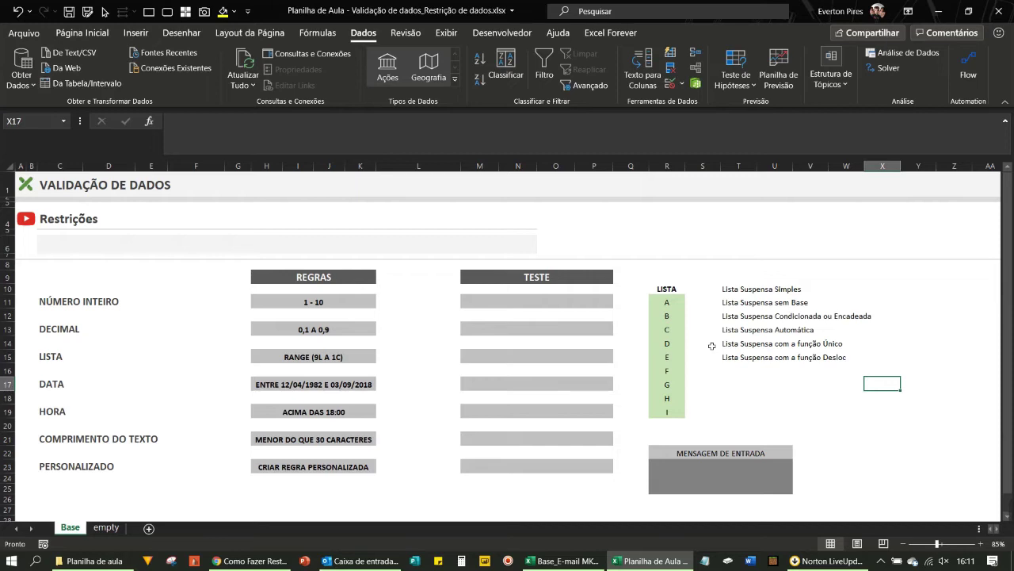
click(677, 86)
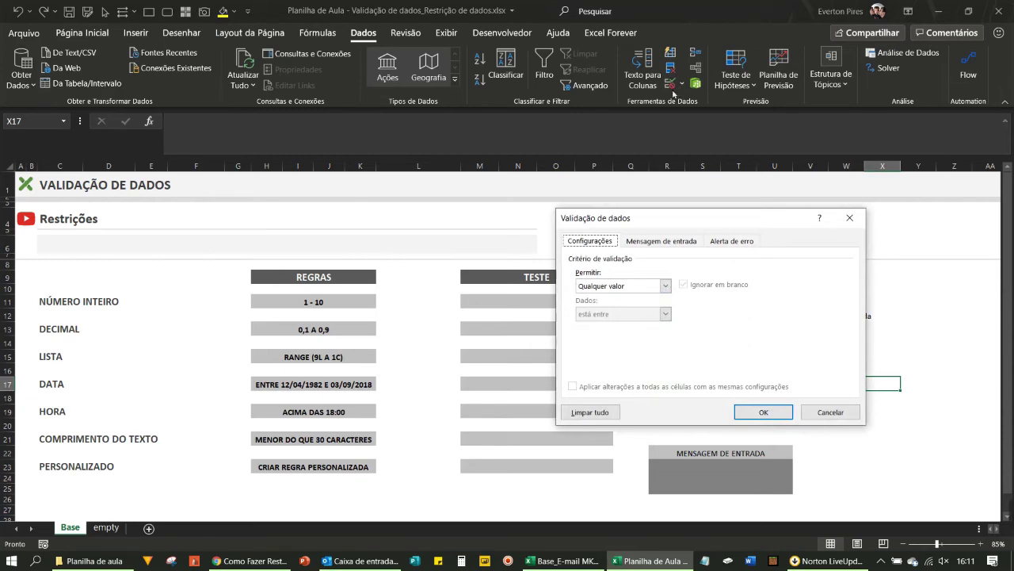
click(645, 287)
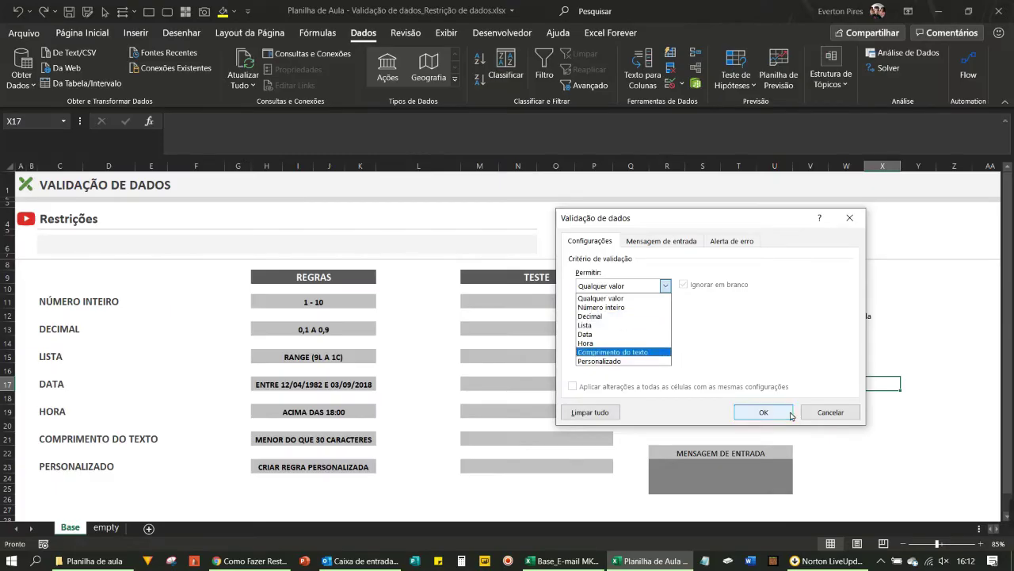
click(824, 410)
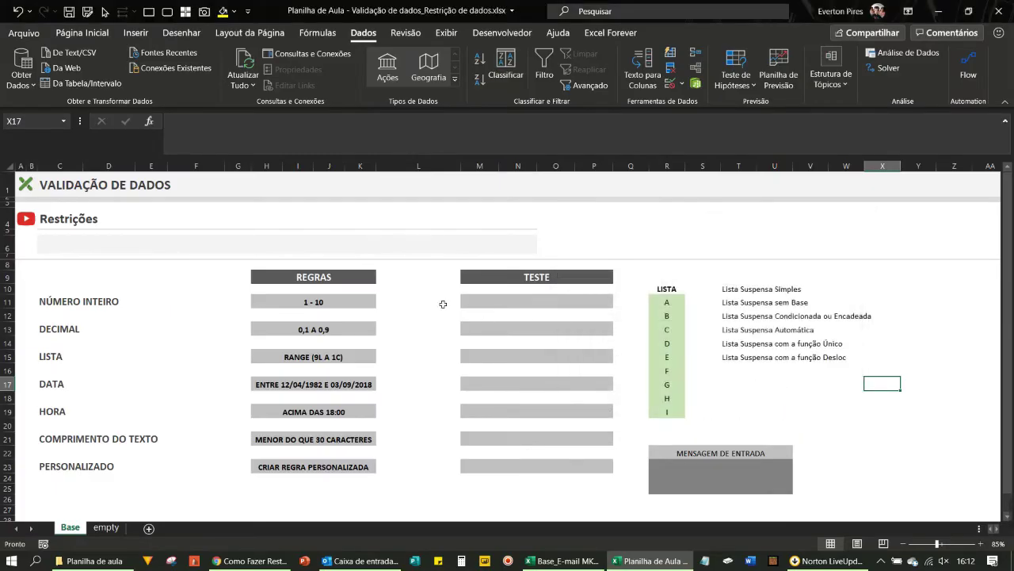
- Mark up the rule rows on screen, then select TESTE cell M11 beside NÚMERO INTEIRO
drag(283, 214, 141, 310)
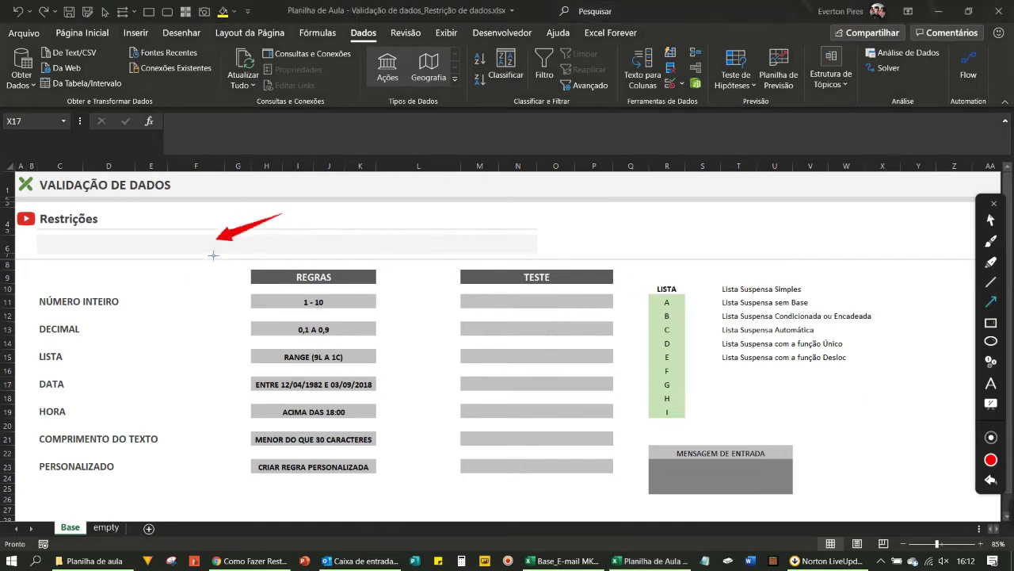
drag(289, 354, 125, 336)
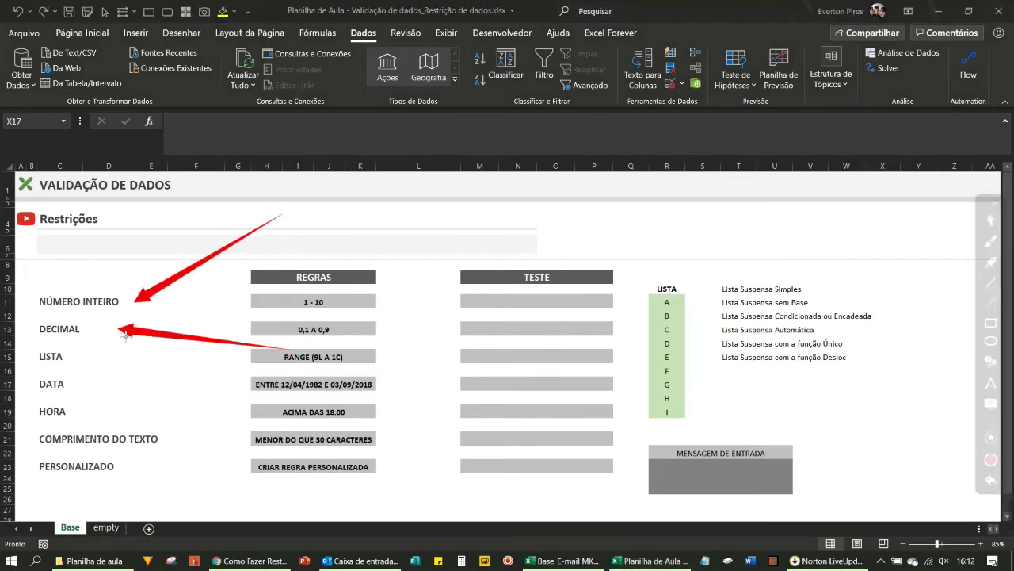
drag(231, 392, 84, 356)
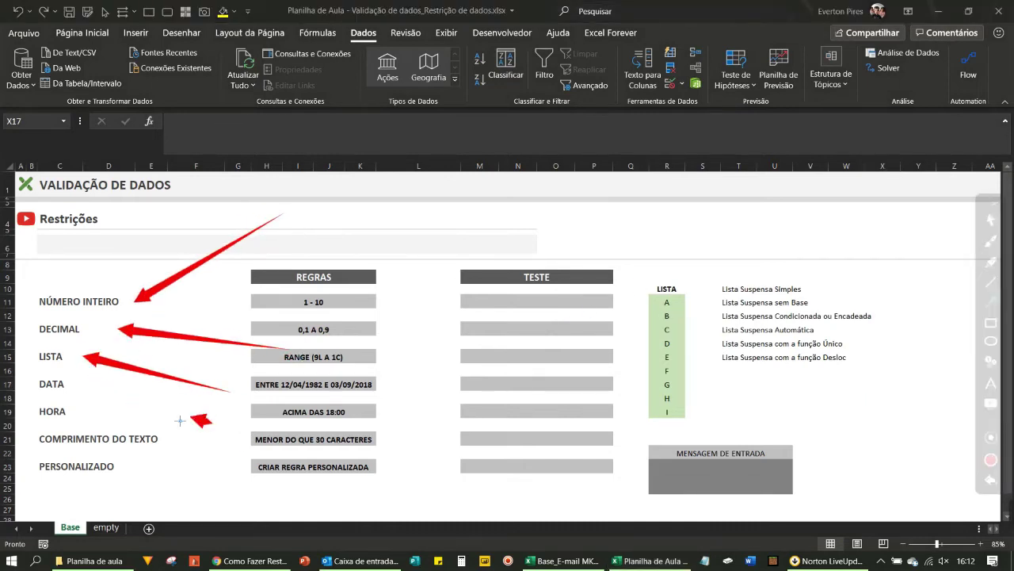
drag(213, 421, 94, 387)
drag(230, 474, 81, 412)
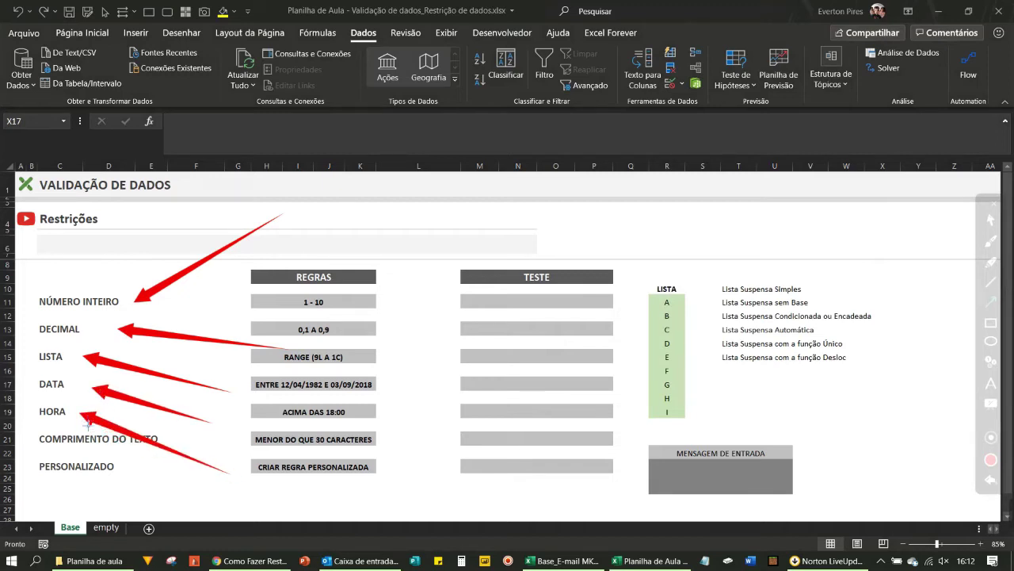
key(Escape)
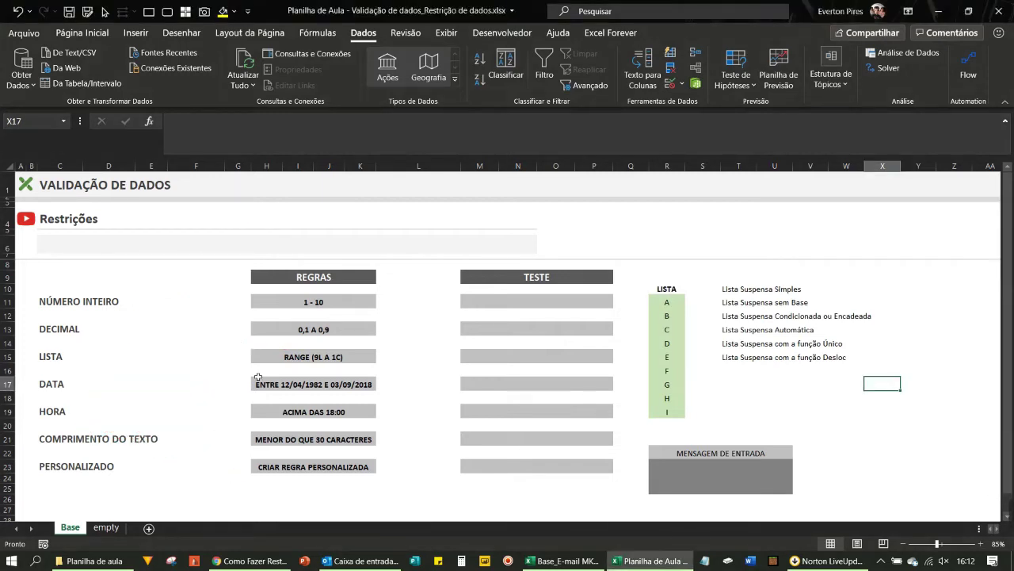
click(525, 302)
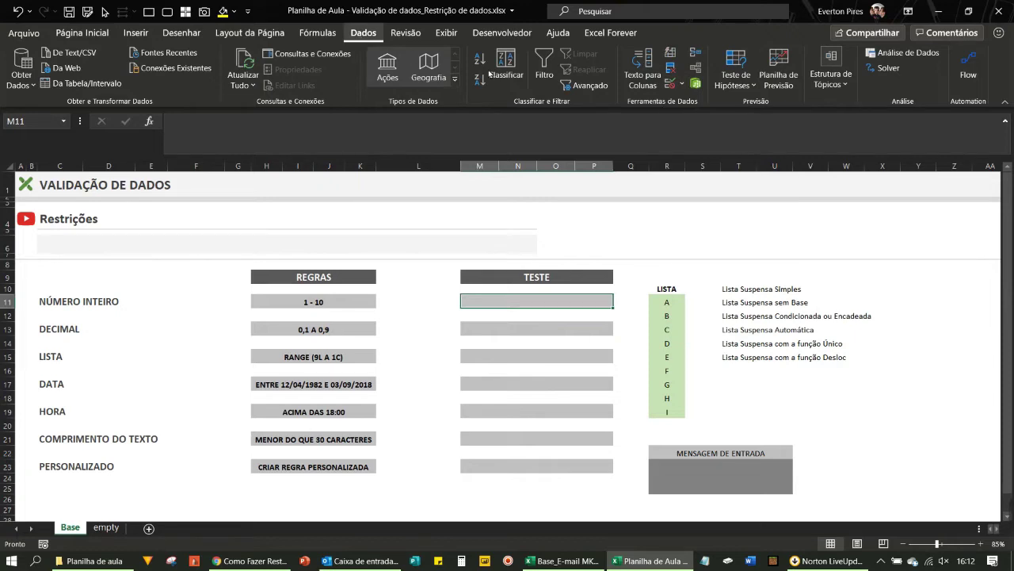
- Open M11's Data Validation settings and switch Permitir from Personalizado to Lista
click(673, 85)
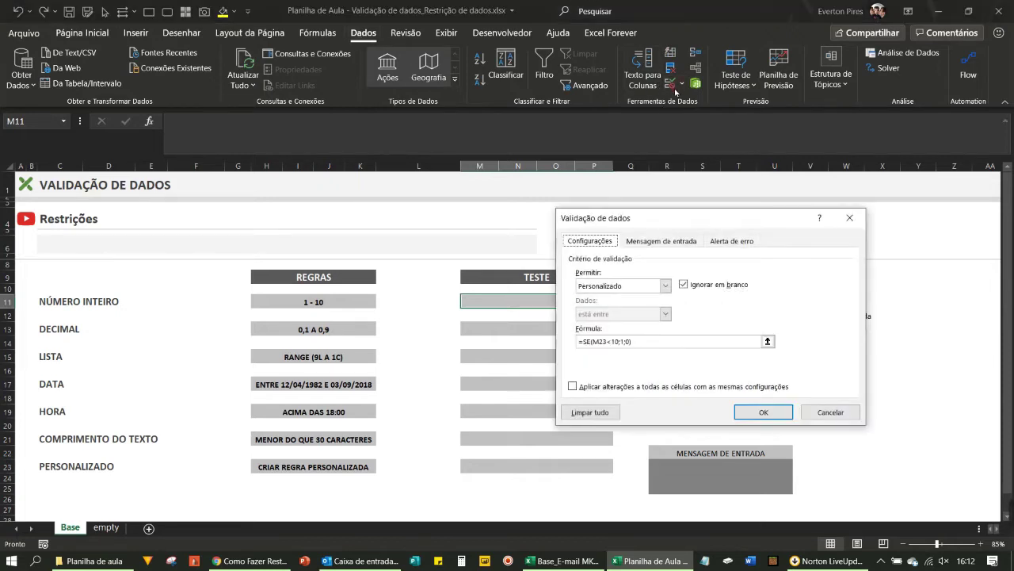
key(Escape)
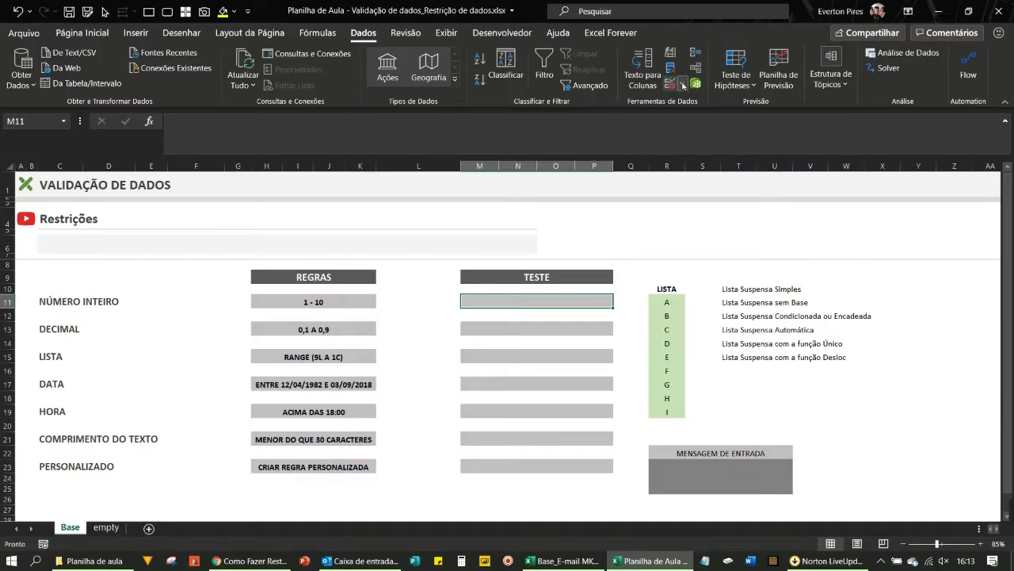
click(681, 84)
click(700, 102)
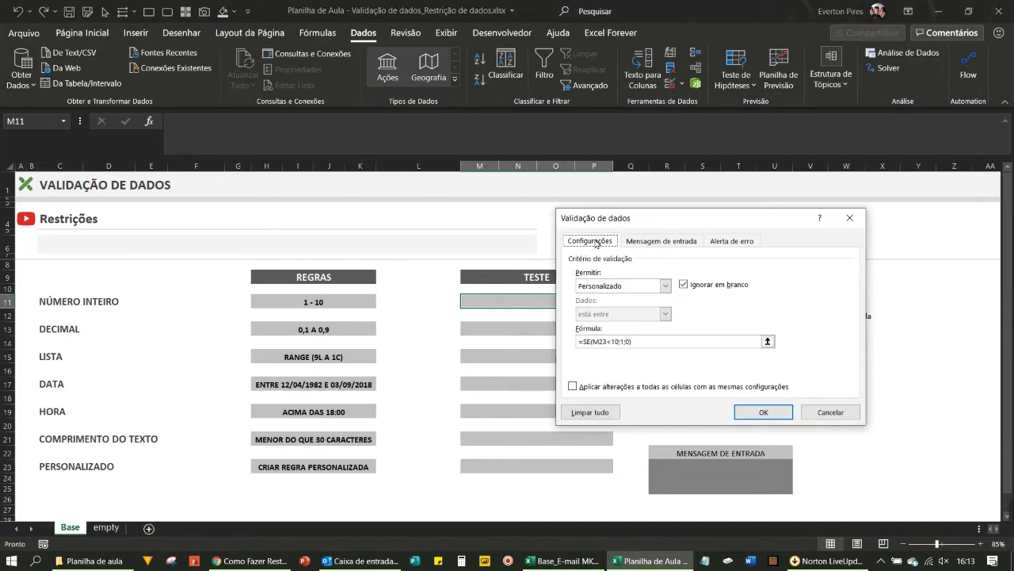
click(664, 286)
click(603, 332)
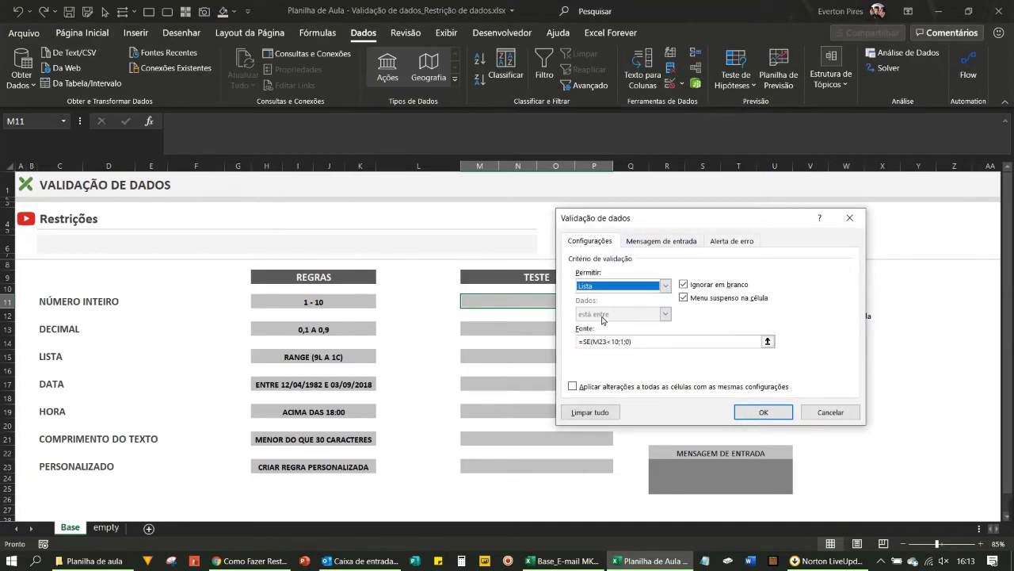
- Browse the allowed value types list again, annotating the sheet in between
click(664, 285)
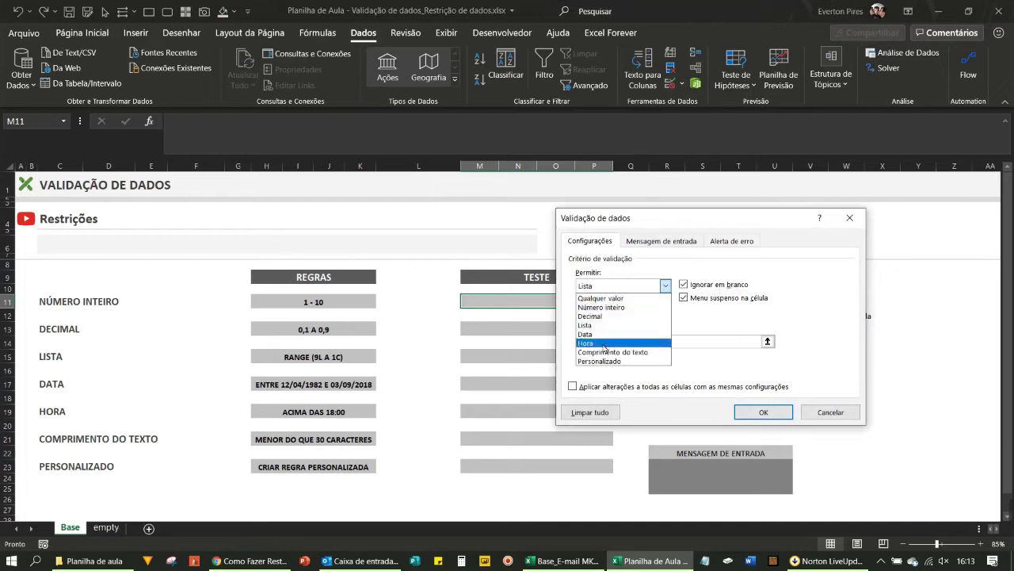
key(Up)
key(Up)
key(Up)
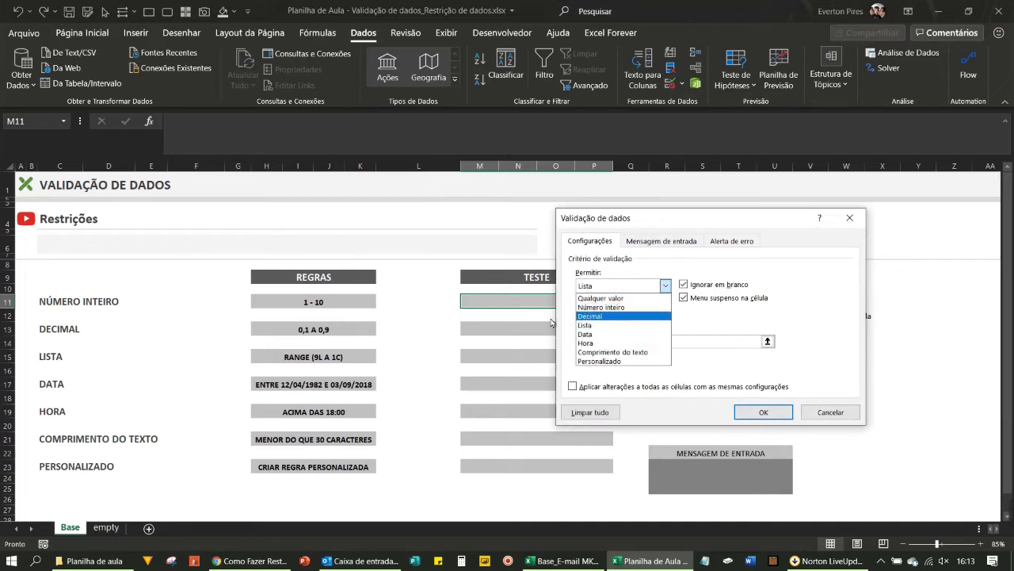
key(ctrl+shift+a)
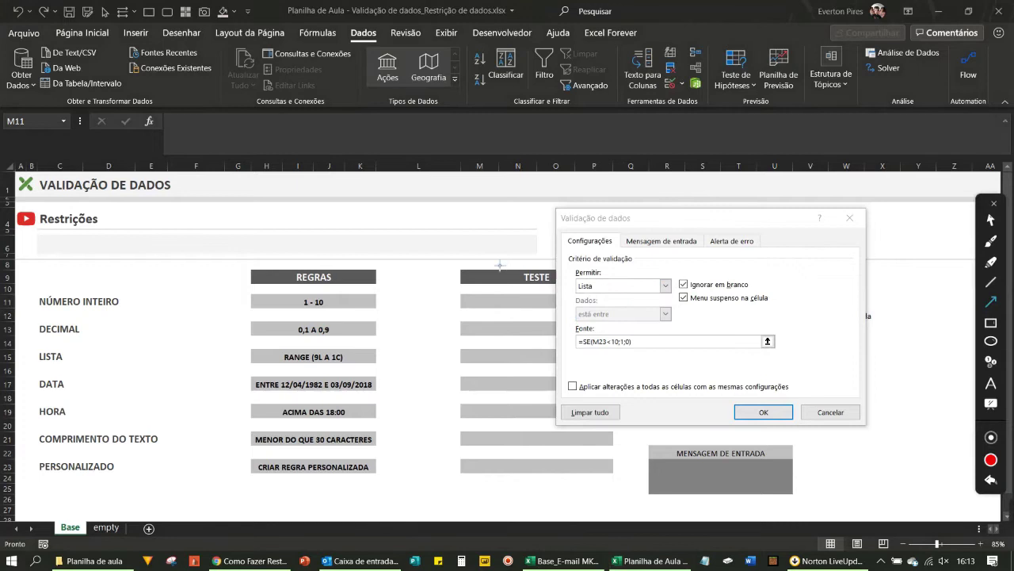
drag(413, 244, 127, 294)
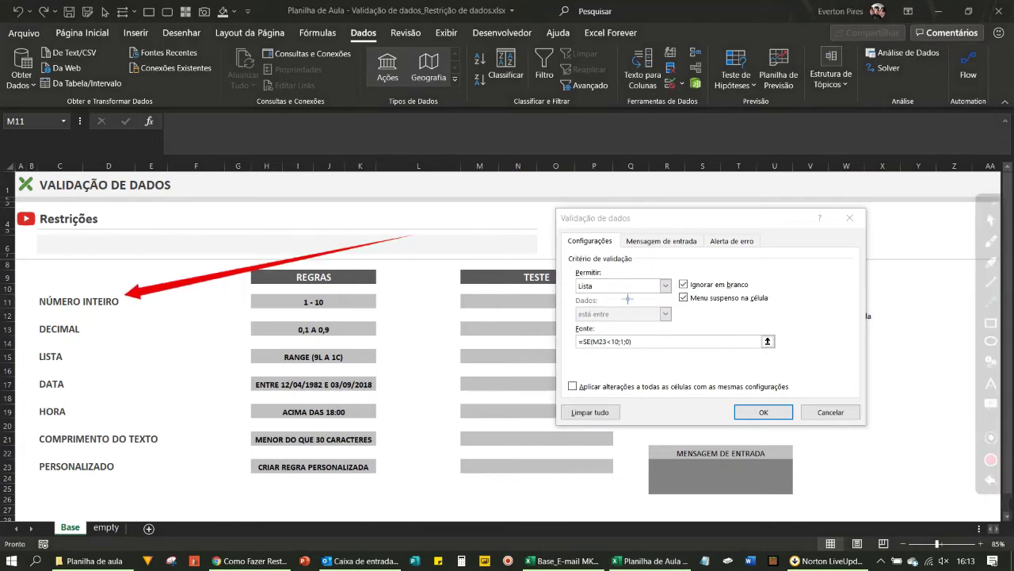
key(ctrl+shift+a)
click(665, 285)
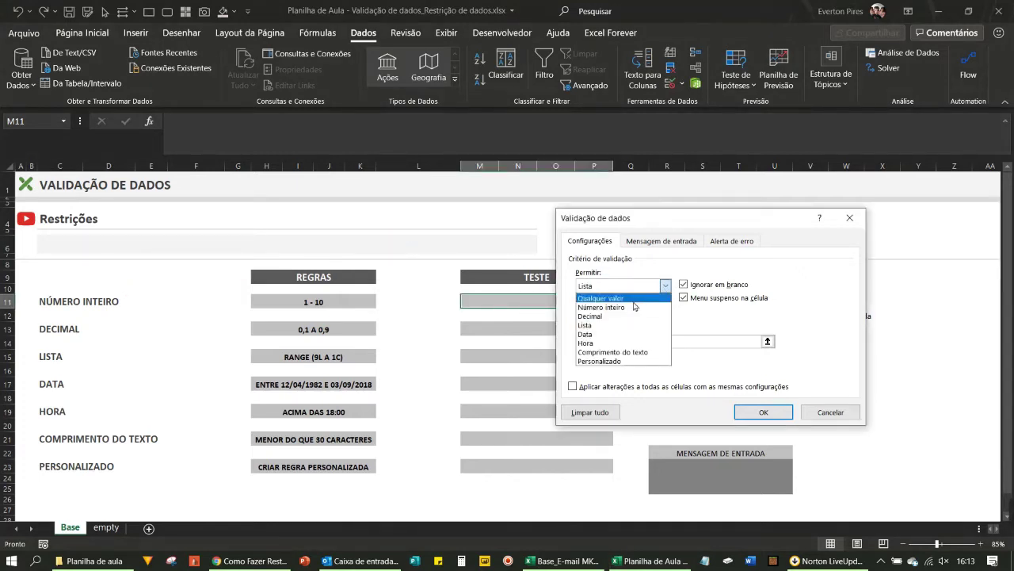
- Choose Número inteiro as the allowed type and move the dialog aside to show the rules
click(626, 307)
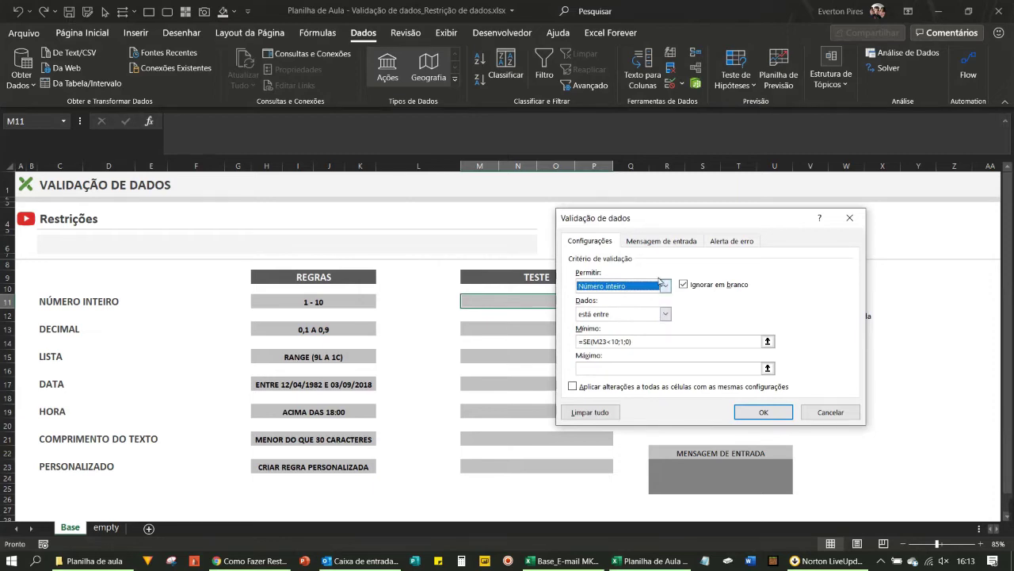
drag(741, 221, 788, 193)
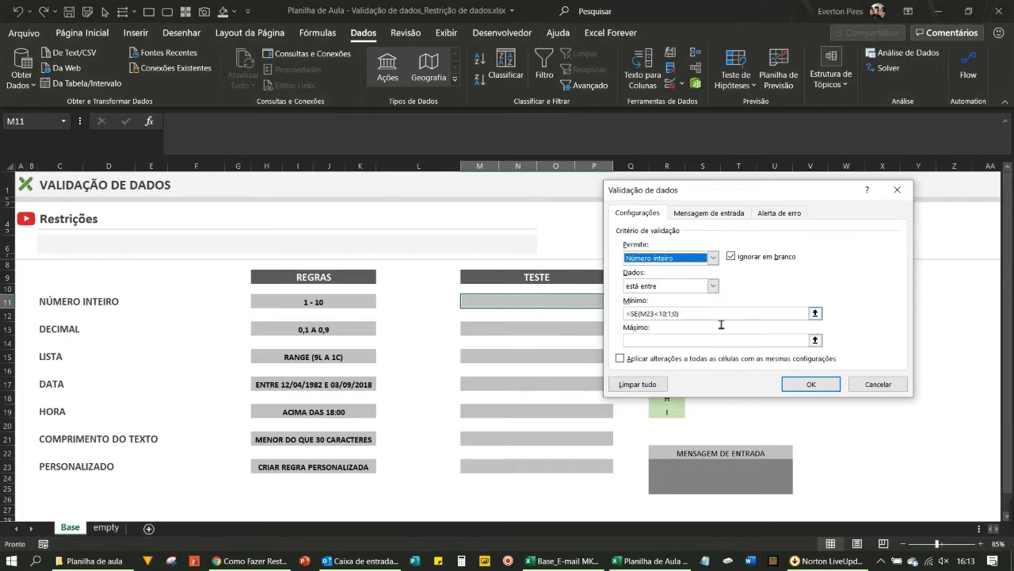
key(ctrl+shift+d)
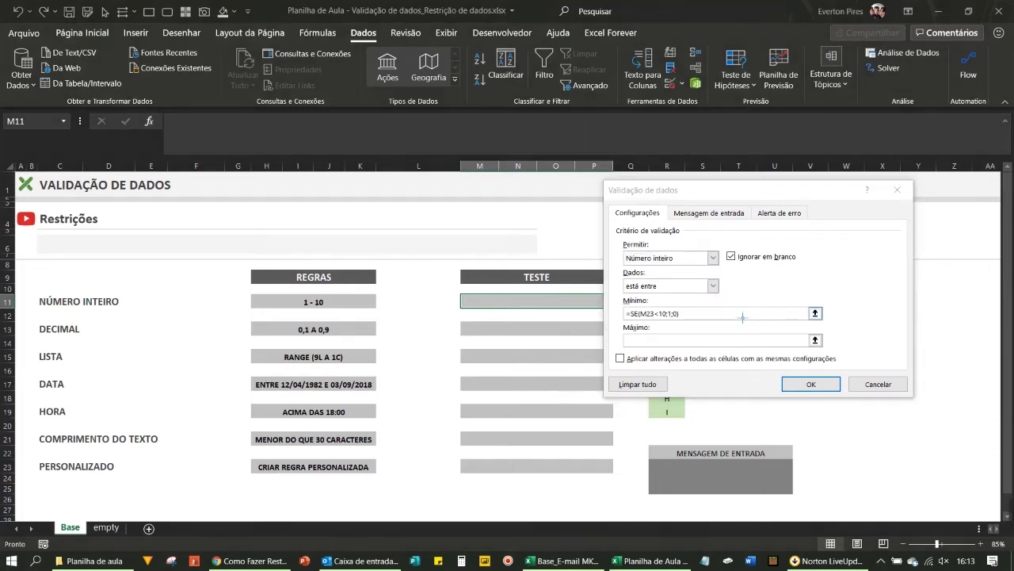
click(990, 322)
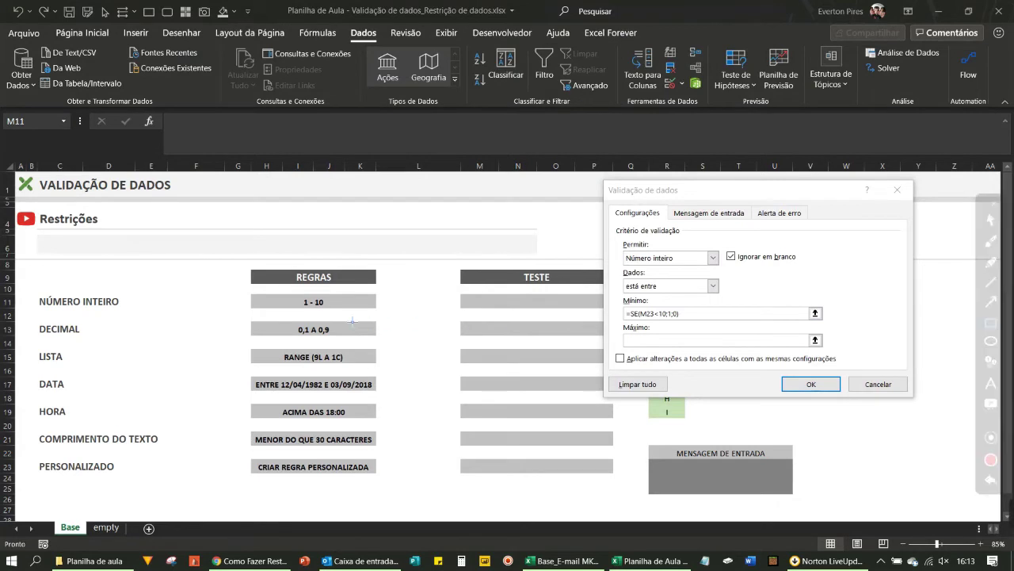
drag(229, 282, 397, 320)
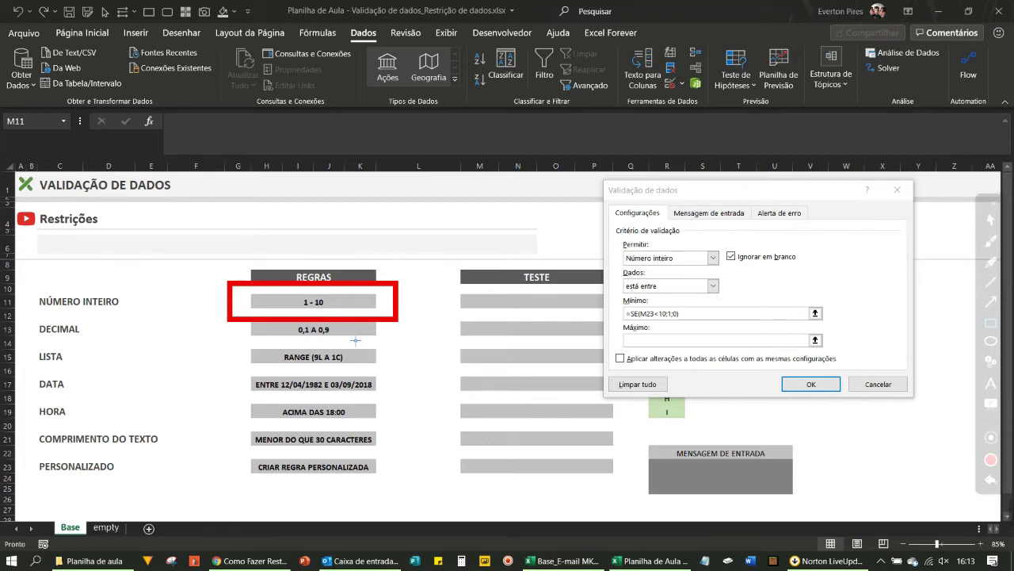
key(Escape)
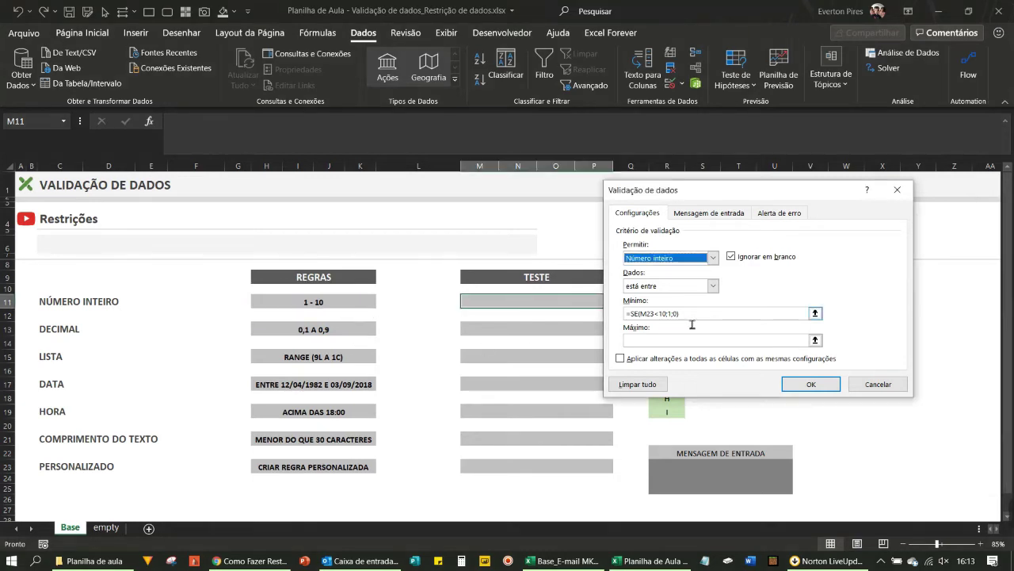
- Enter minimum 1 and maximum 10 and apply the whole-number rule to M11
drag(698, 314, 549, 317)
text(1)
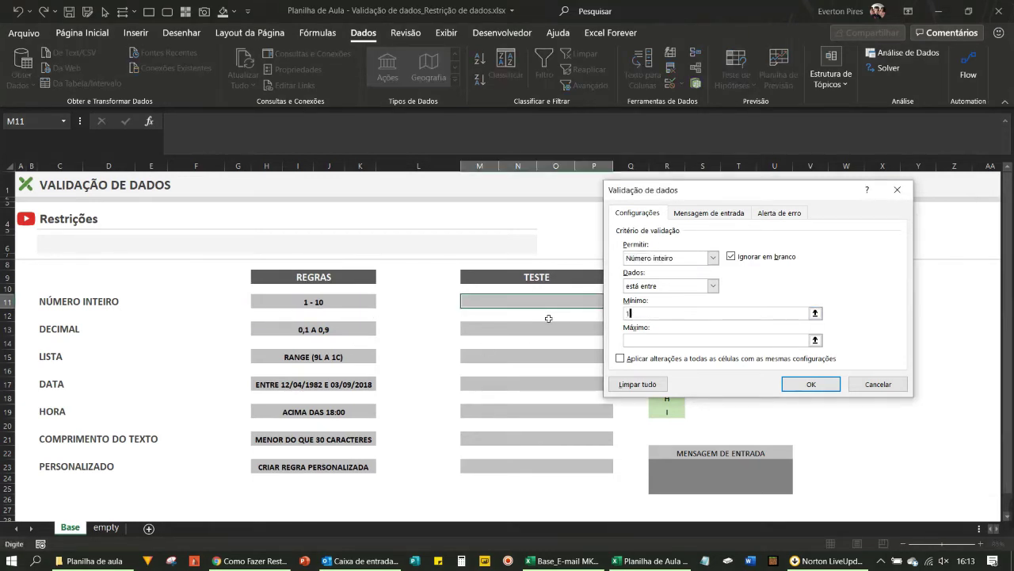
click(646, 341)
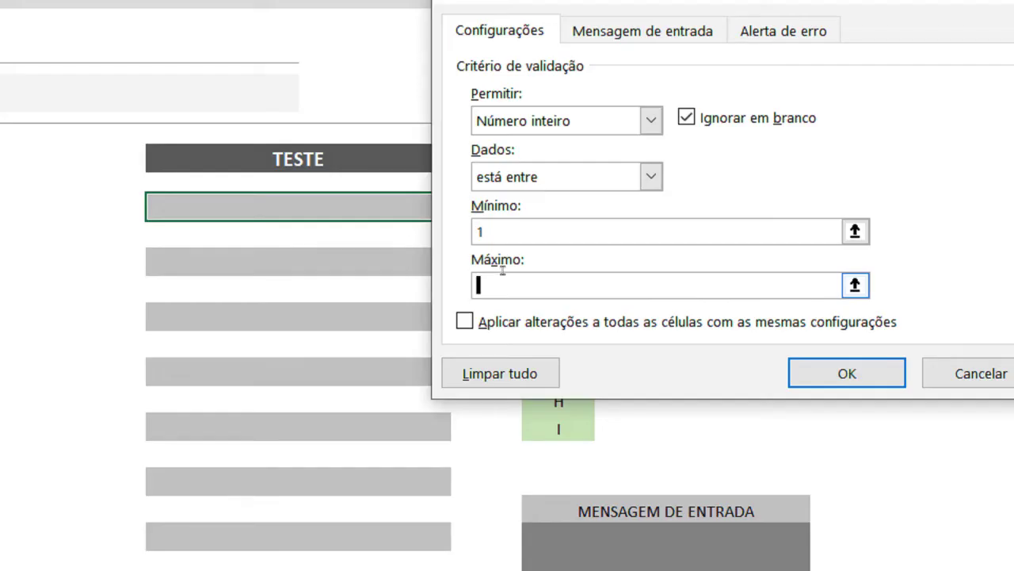
text(10)
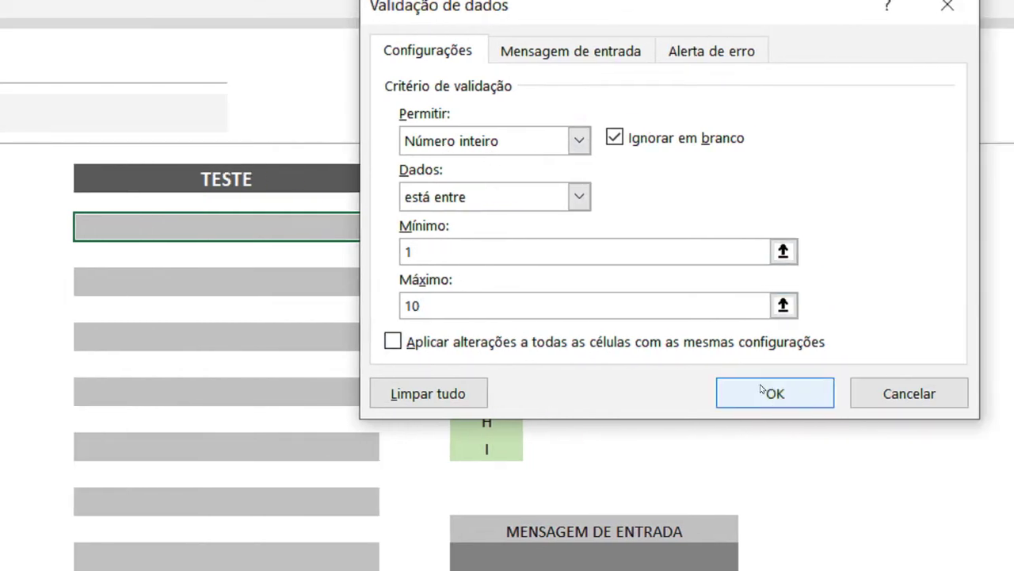
click(762, 390)
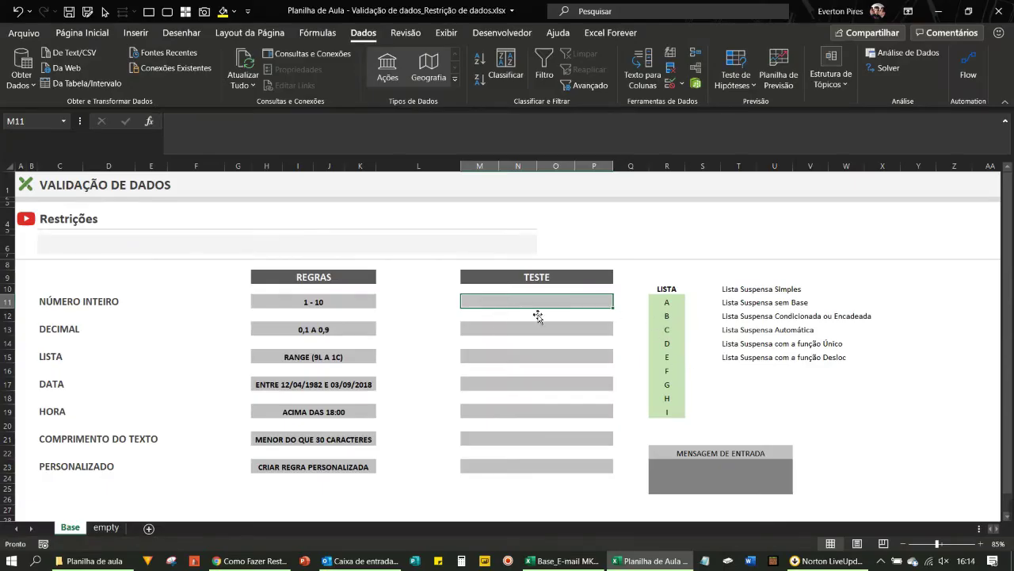
- Test M11 with 5 (accepted), then 5,5 and 15, cancelling both validation errors
double_click(536, 304)
text(5)
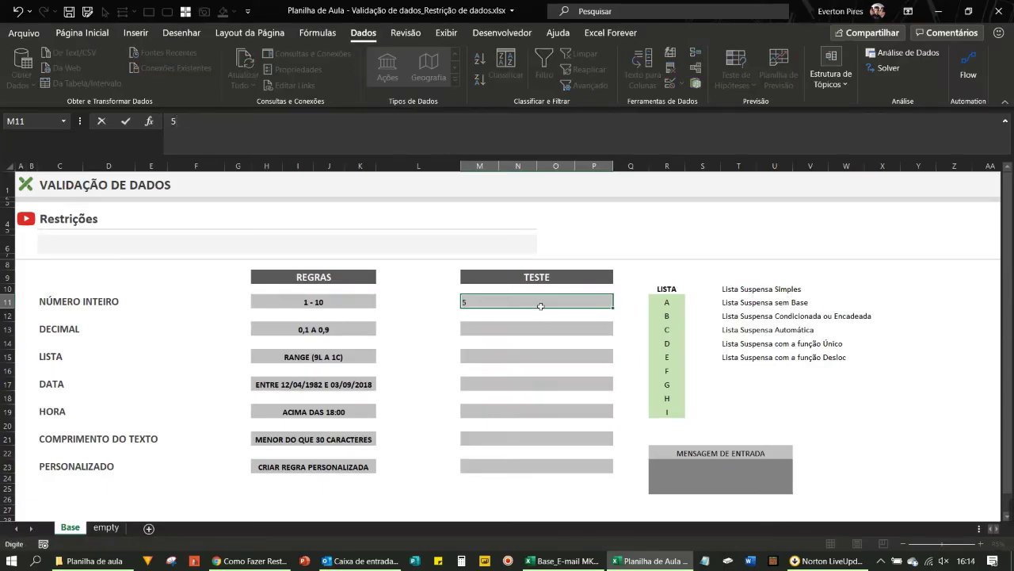
key(Return)
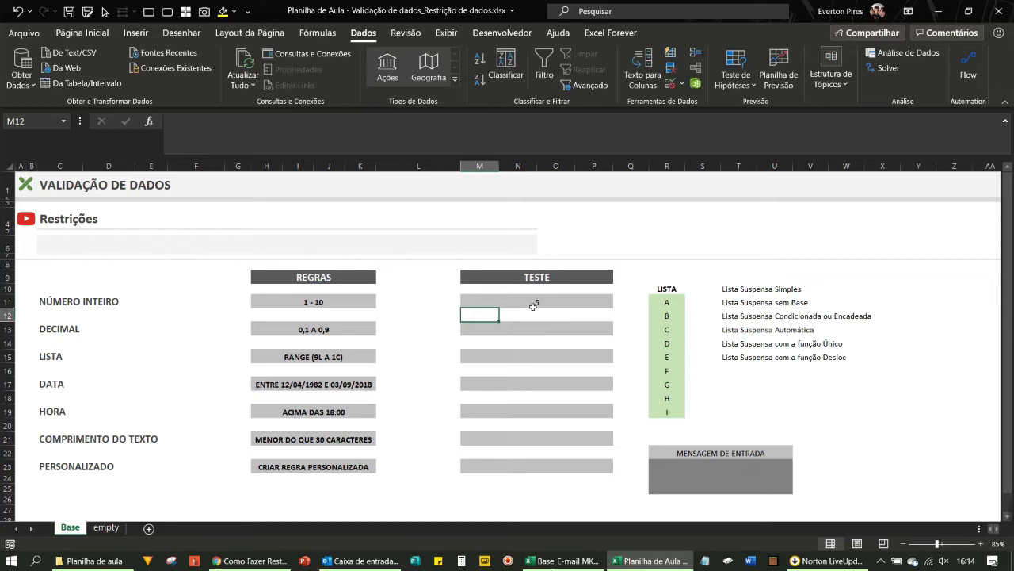
click(537, 306)
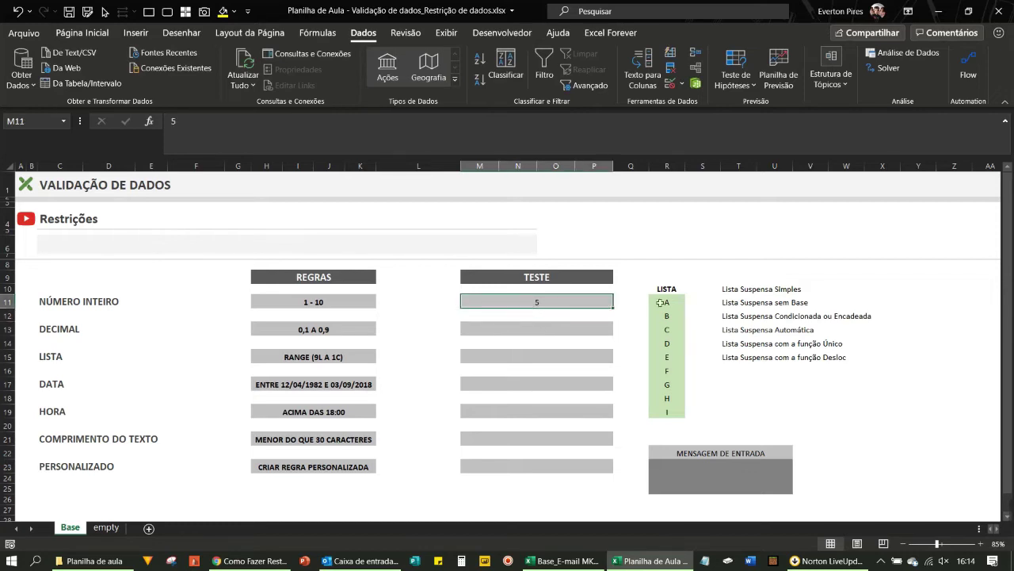
text(5,5)
key(Return)
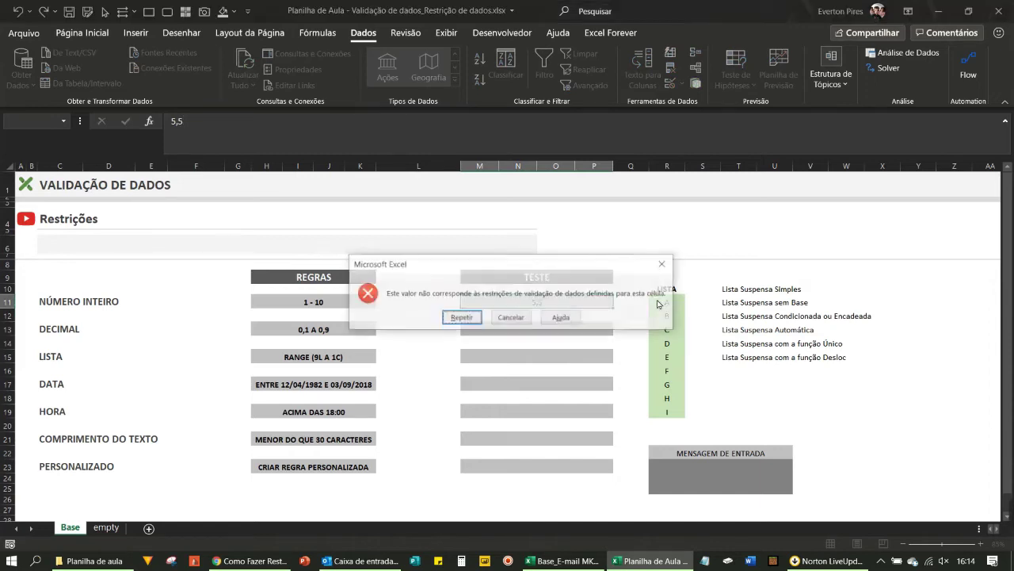
click(509, 319)
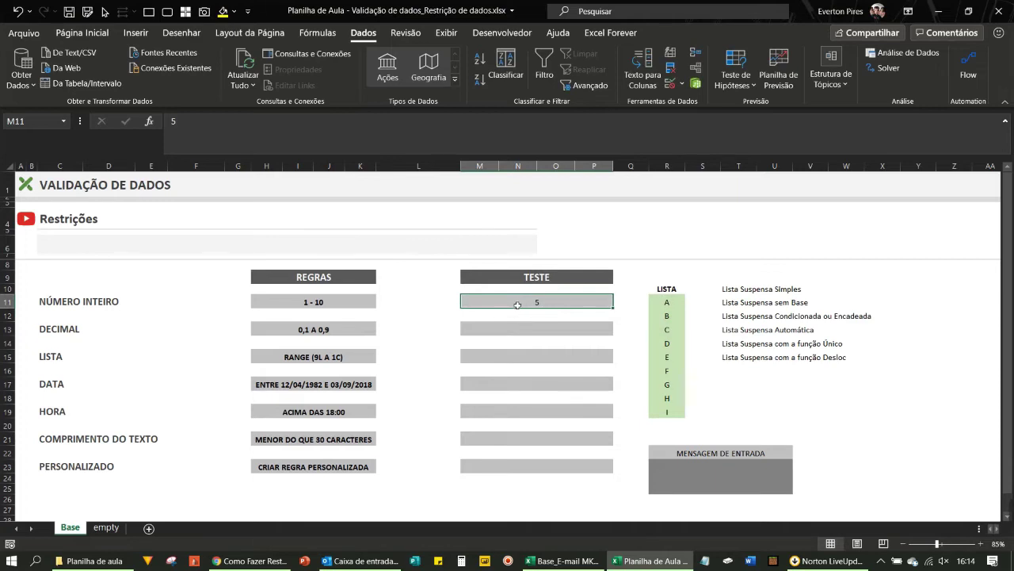
text(15)
key(Return)
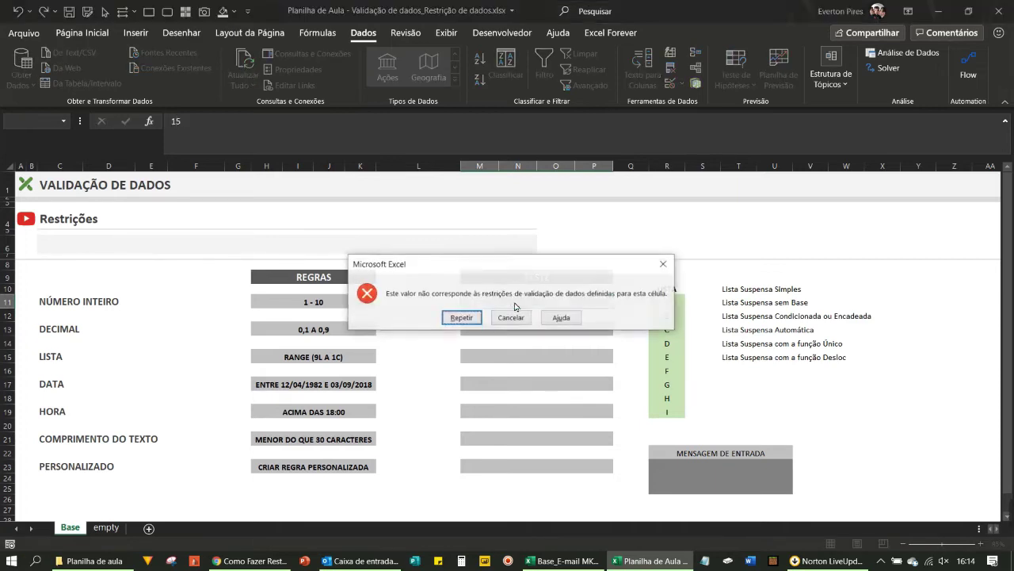
click(511, 318)
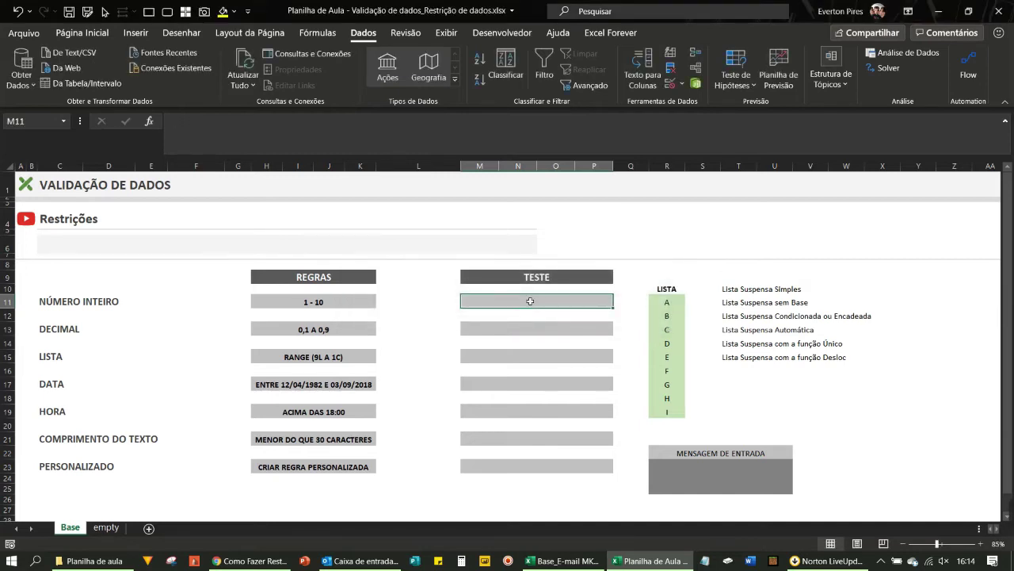
click(520, 332)
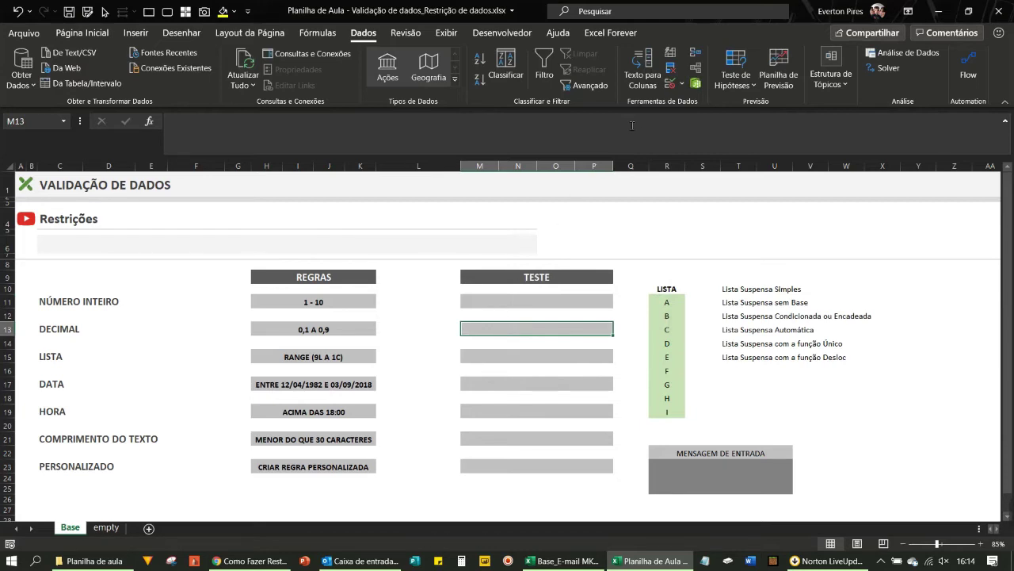
- Give M13 Decimal validation between 1,1 and 9,9 and confirm it
click(672, 86)
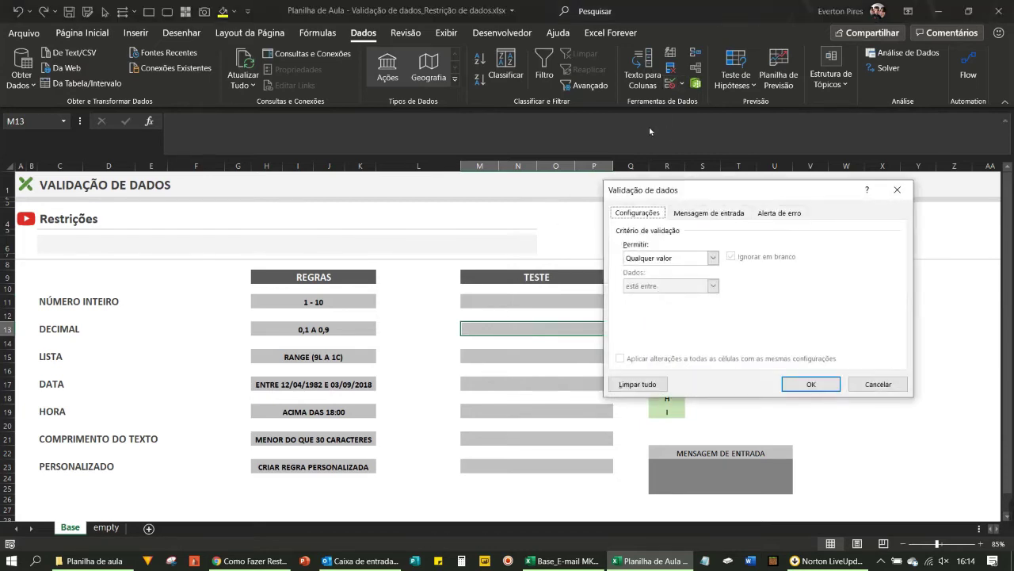
click(666, 258)
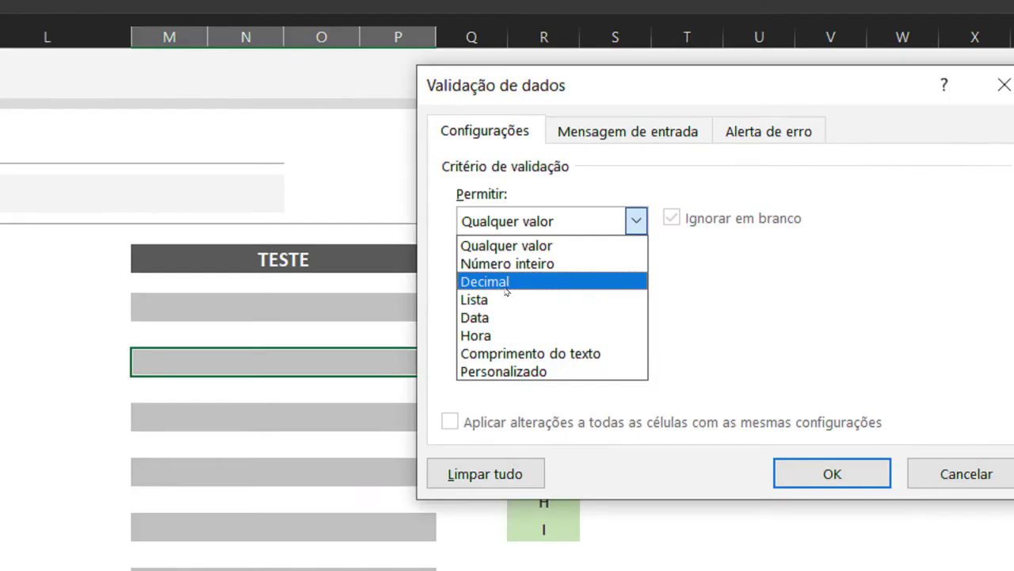
click(520, 282)
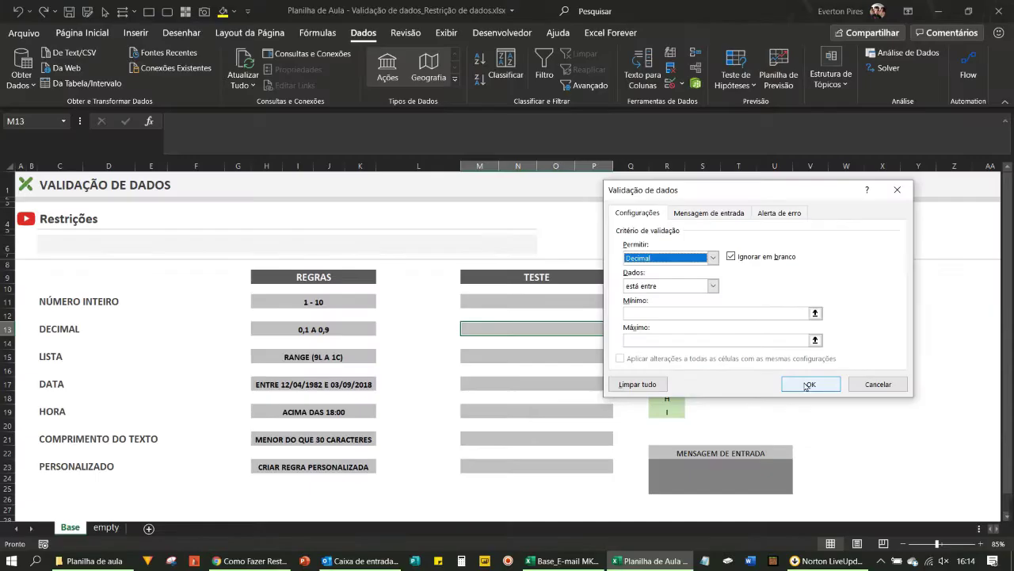
click(674, 291)
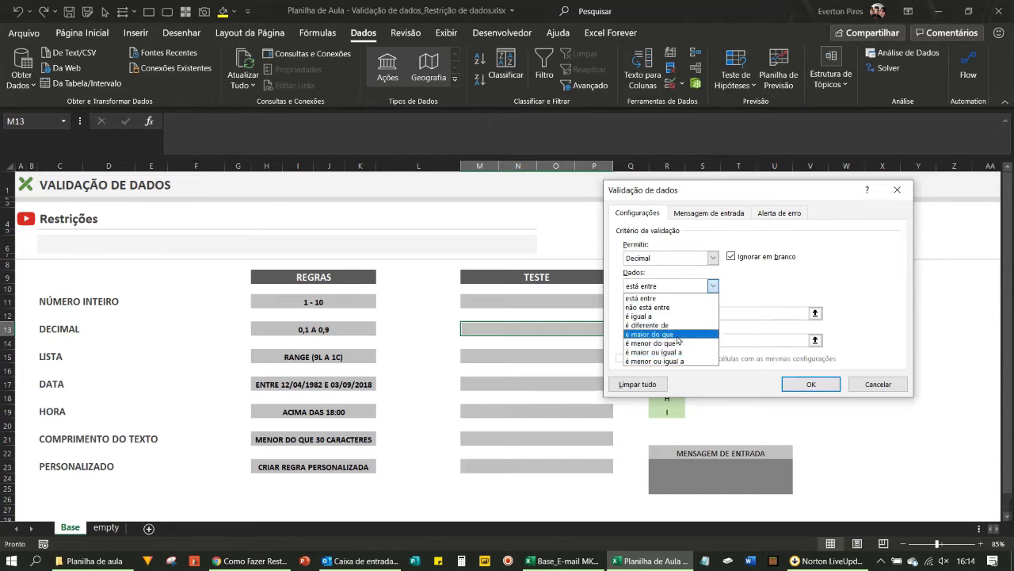
click(668, 297)
click(659, 315)
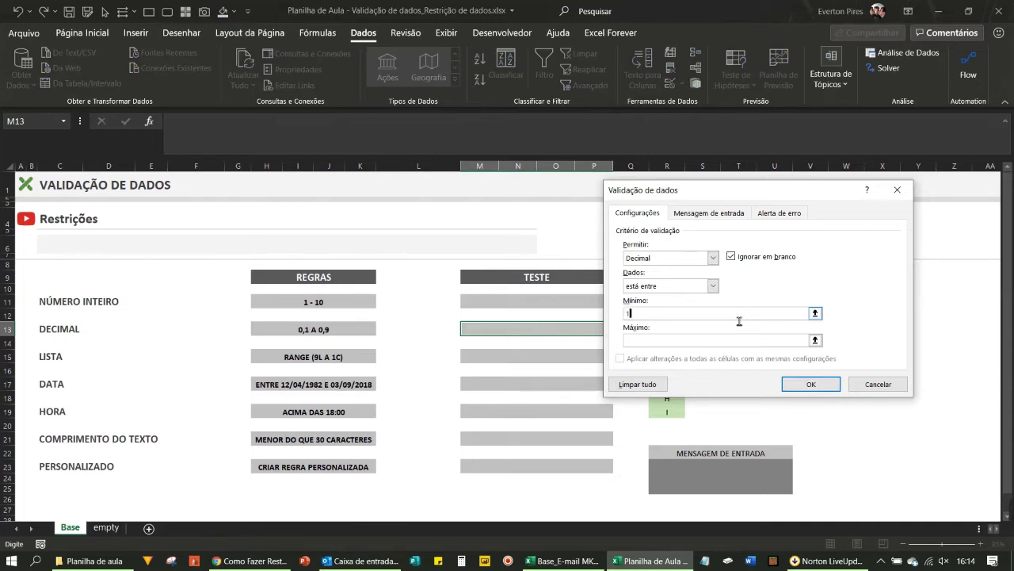
text(,1)
click(640, 339)
text(9,9)
click(809, 384)
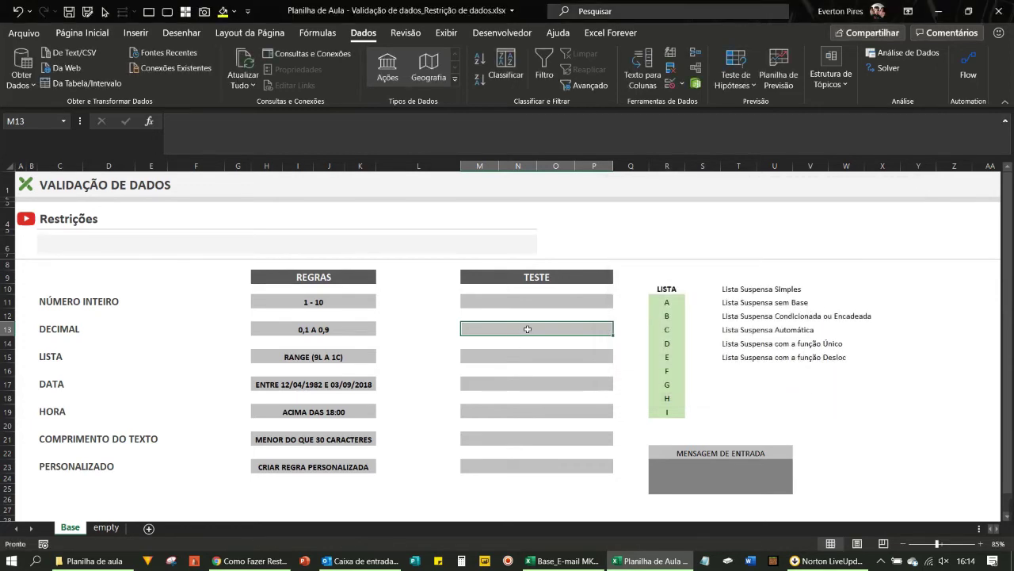
- Test M13 with 5,3 (accepted) and 15,6 (rejected, error cancelled)
click(991, 303)
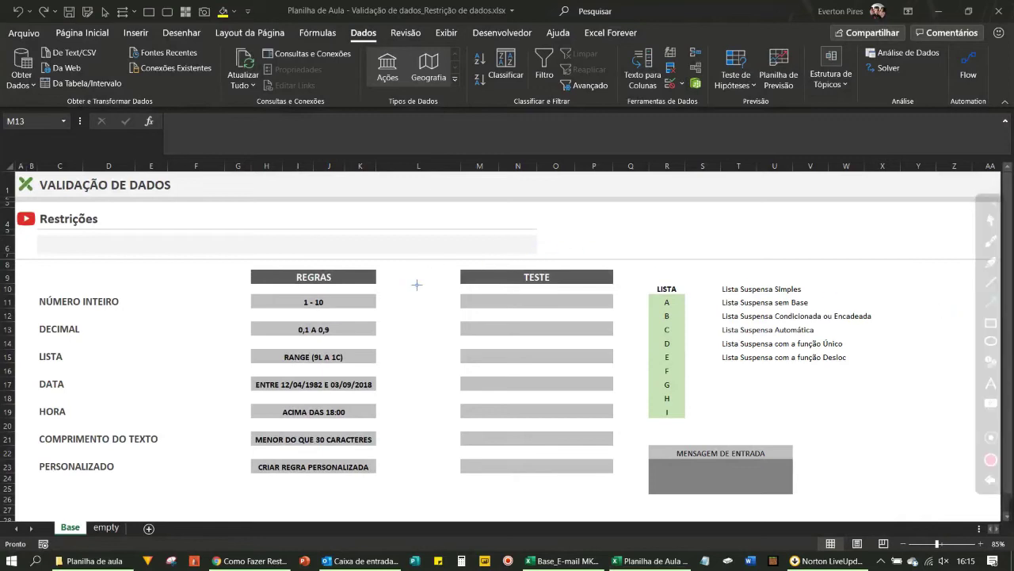
drag(422, 270, 357, 333)
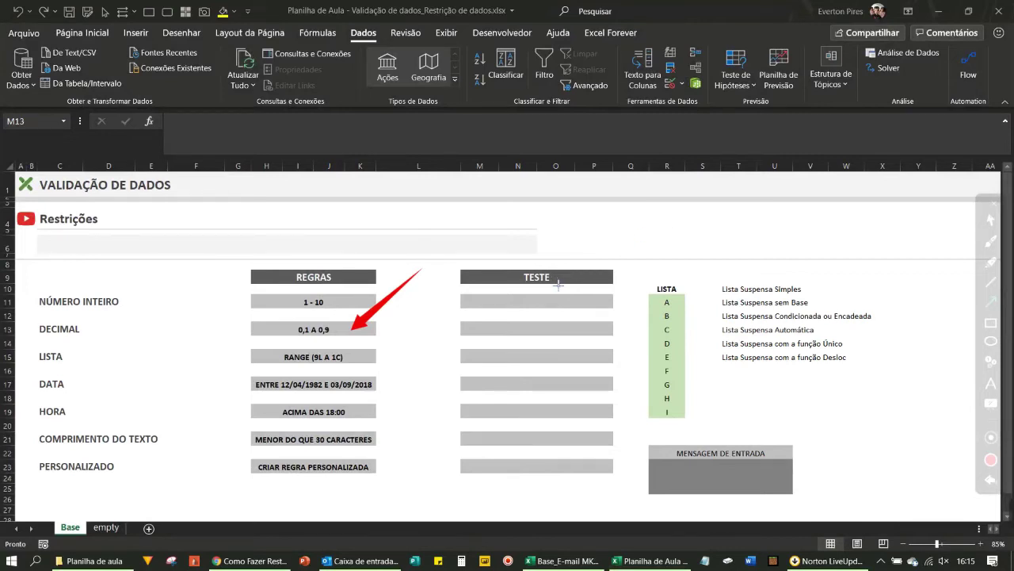
key(Escape)
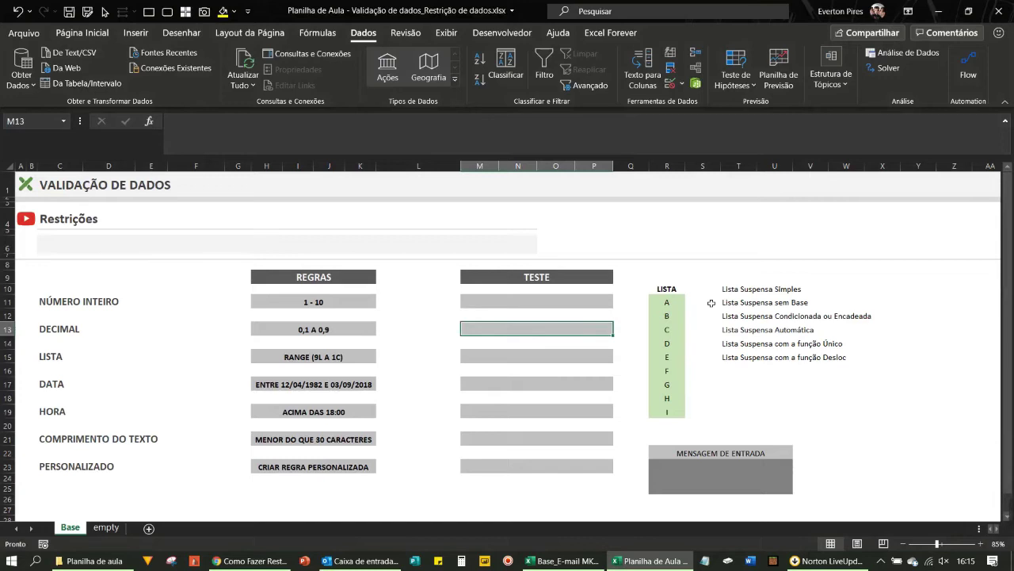
text(5,3)
key(Return)
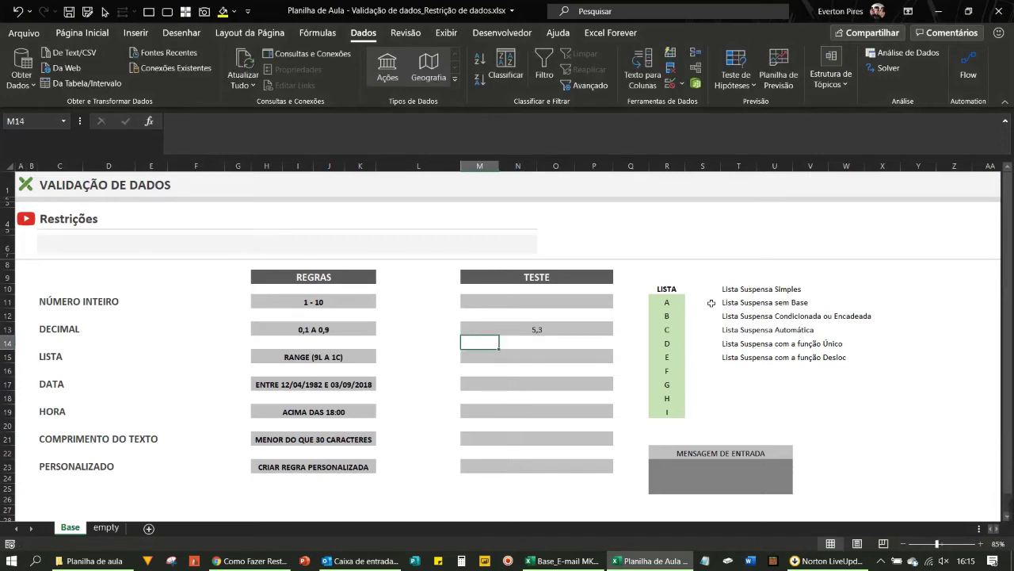
click(531, 331)
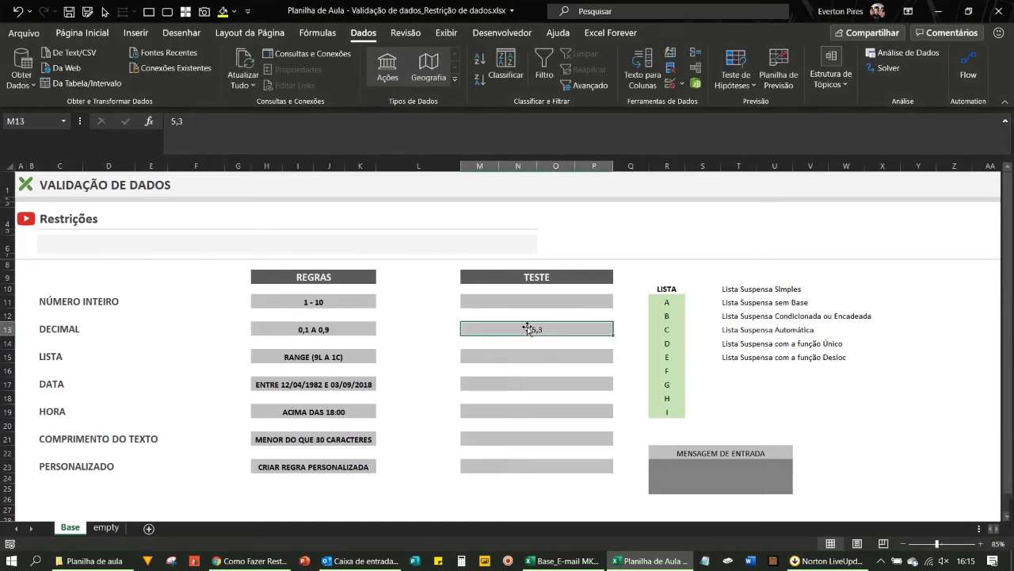
text(15,6)
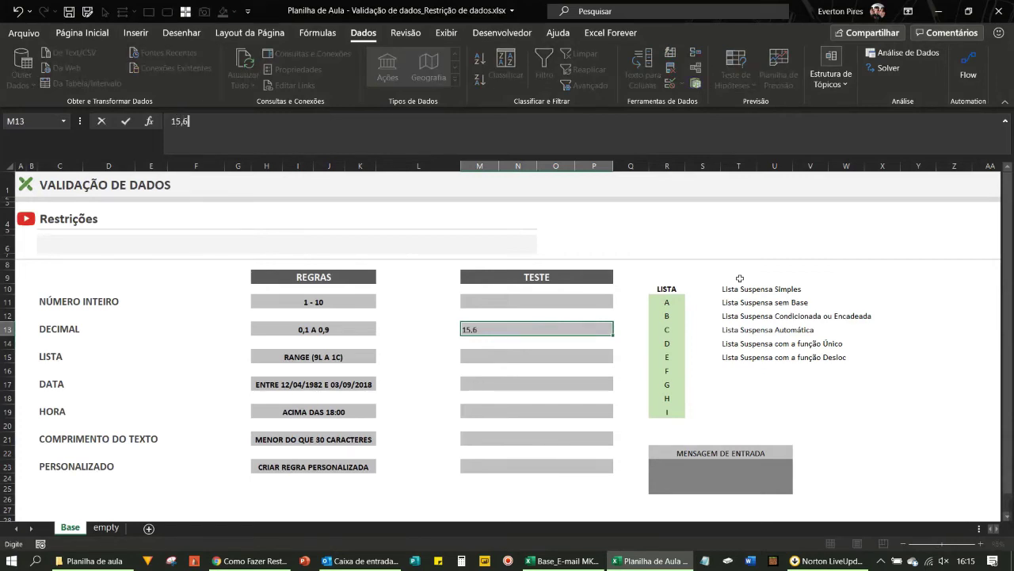
key(Return)
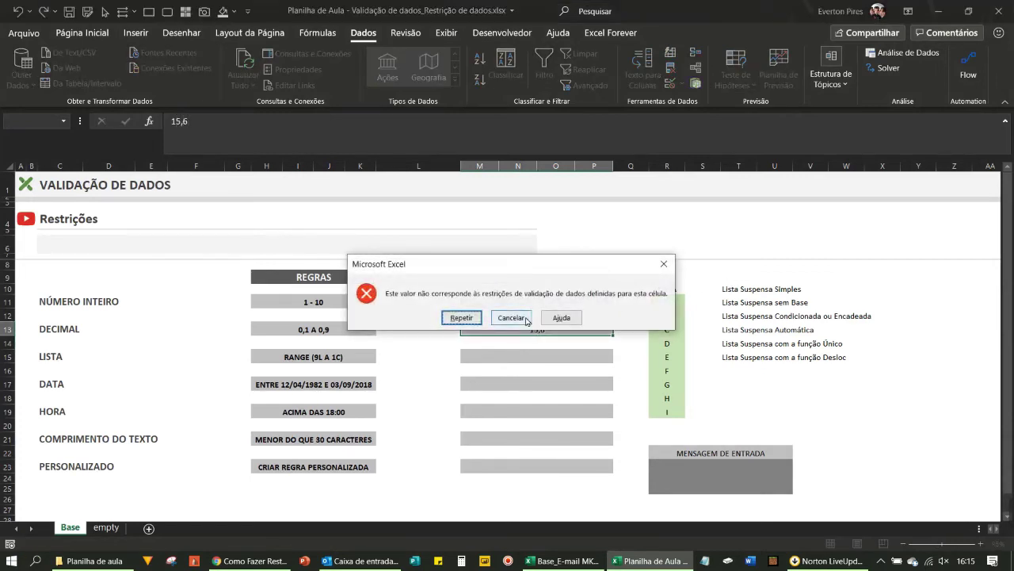
click(515, 319)
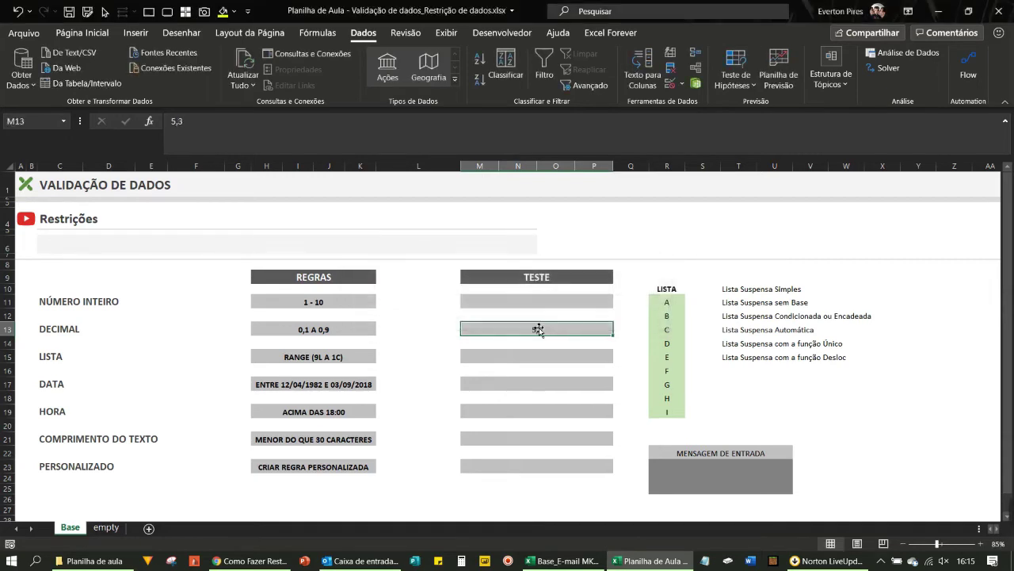
- Select the LISTA test cell M15 and mark up the sheet
click(518, 356)
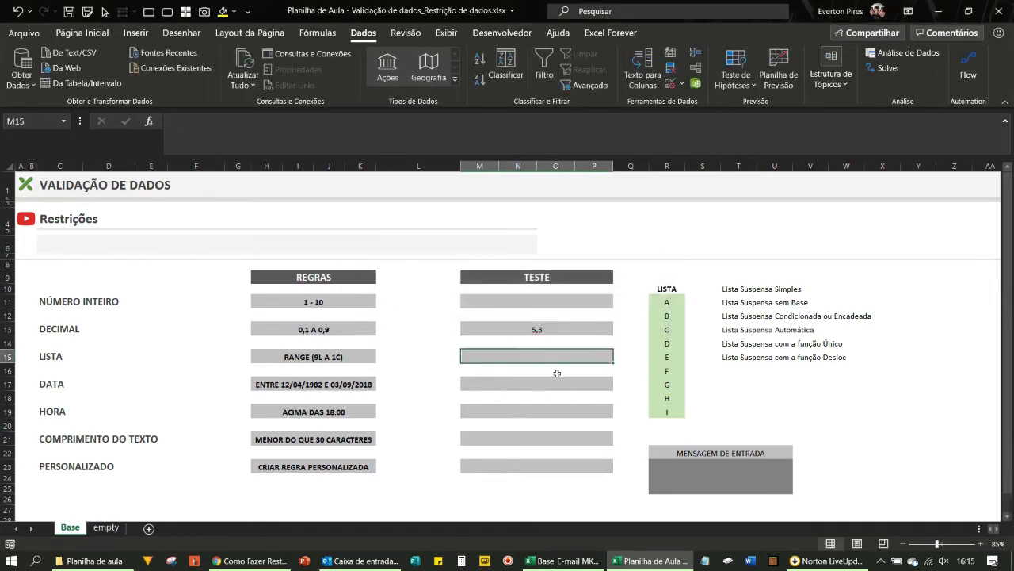
key(ctrl+shift+a)
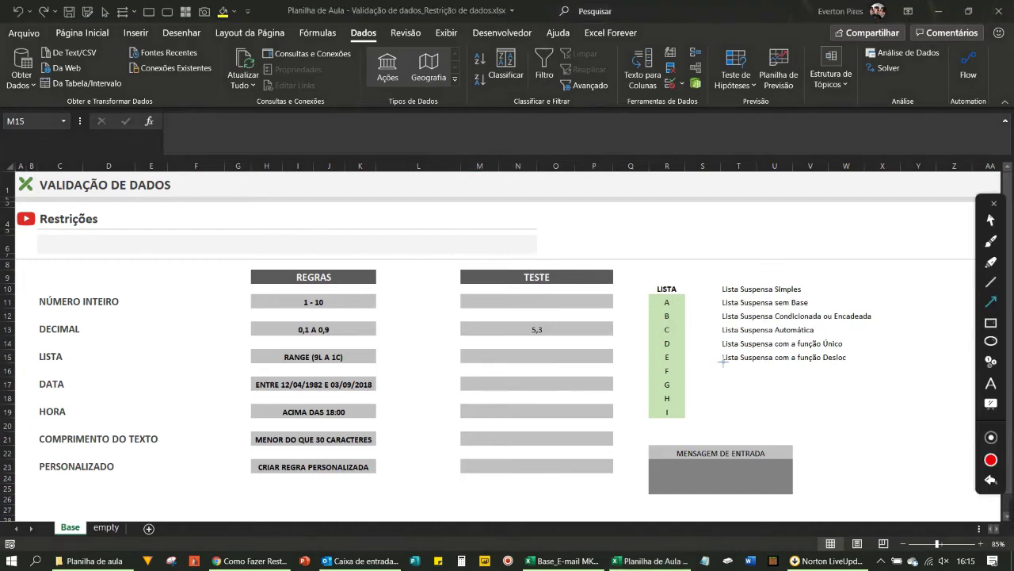
drag(256, 243, 79, 366)
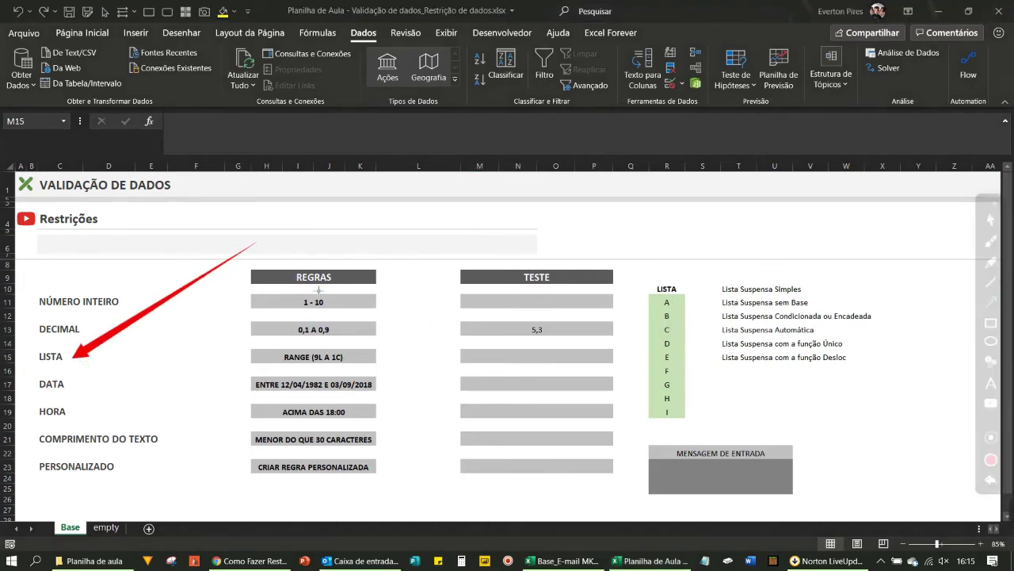
key(Escape)
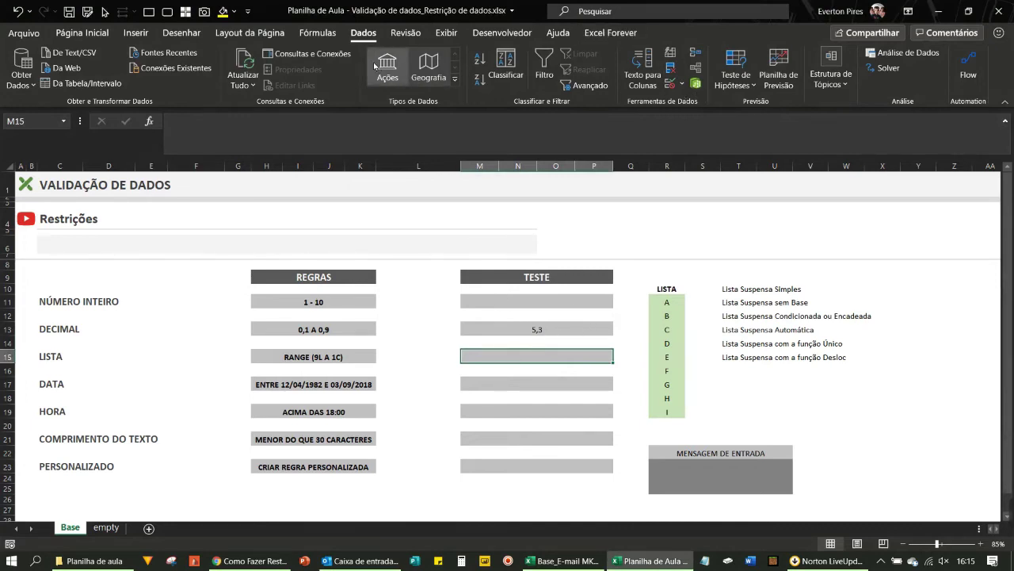
- Give M15 List validation with source =$R$11:$R$19, the letters A to I
click(669, 86)
click(712, 257)
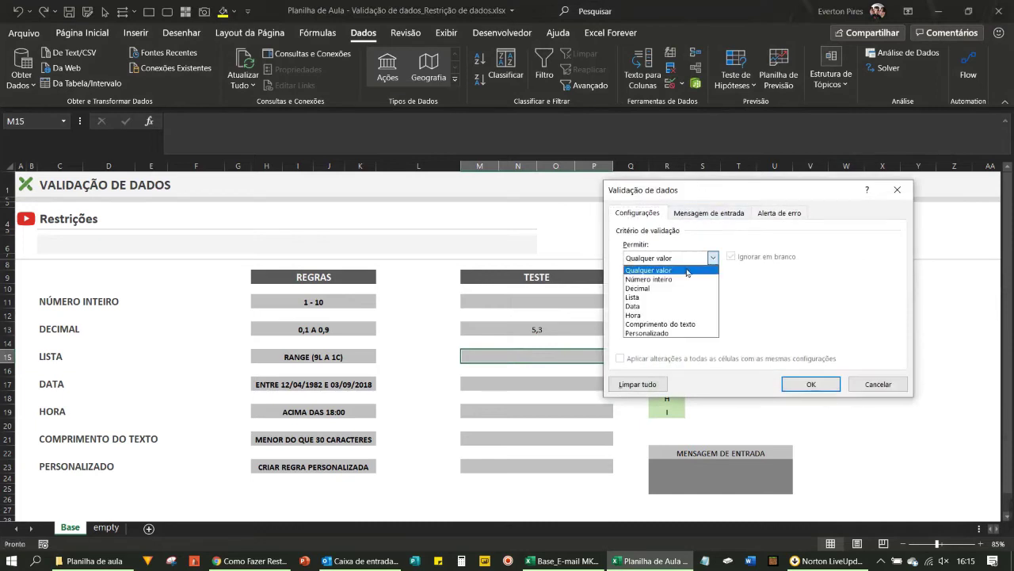
click(662, 299)
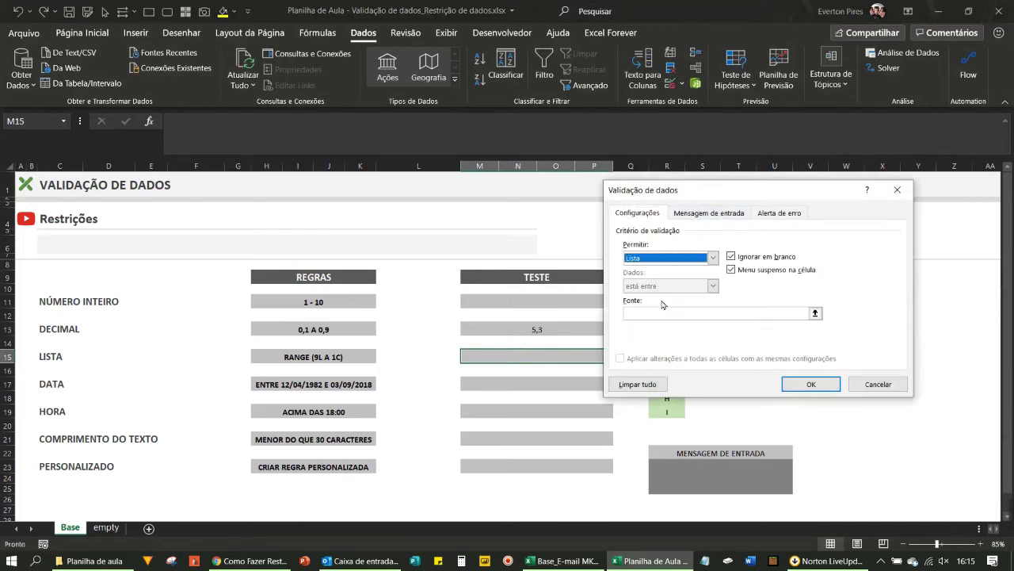
click(730, 317)
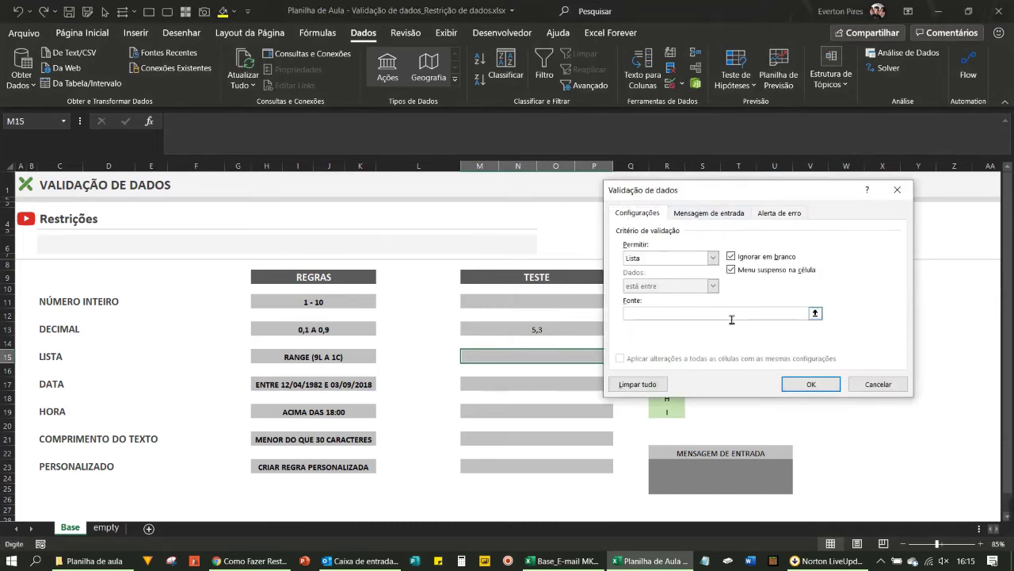
click(815, 314)
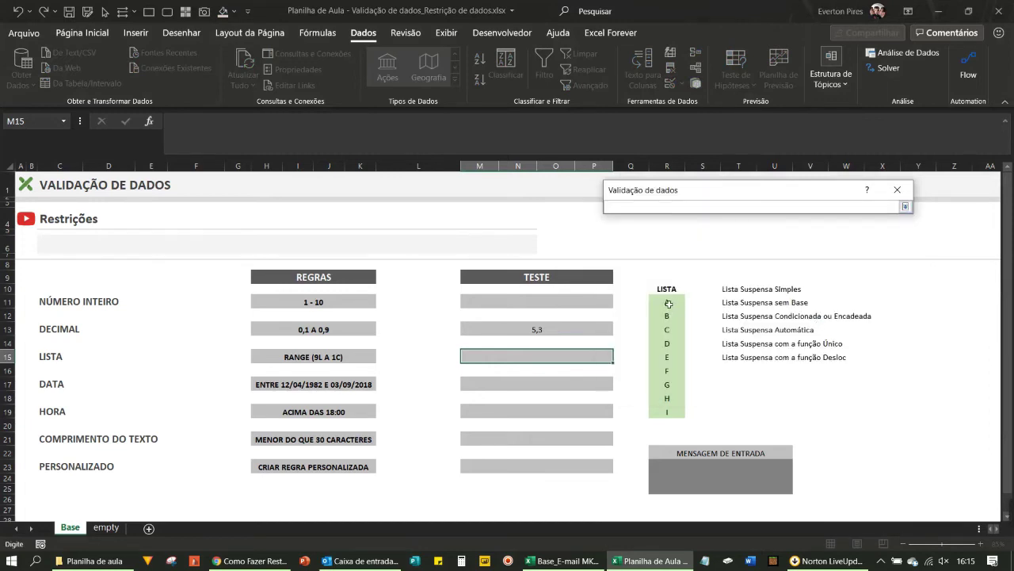
drag(669, 303, 680, 413)
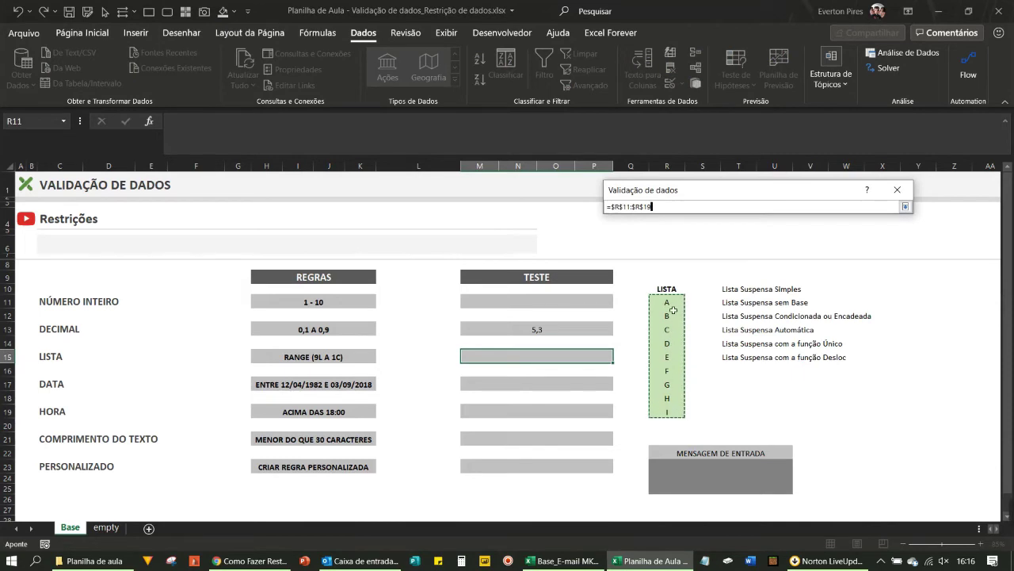
key(Return)
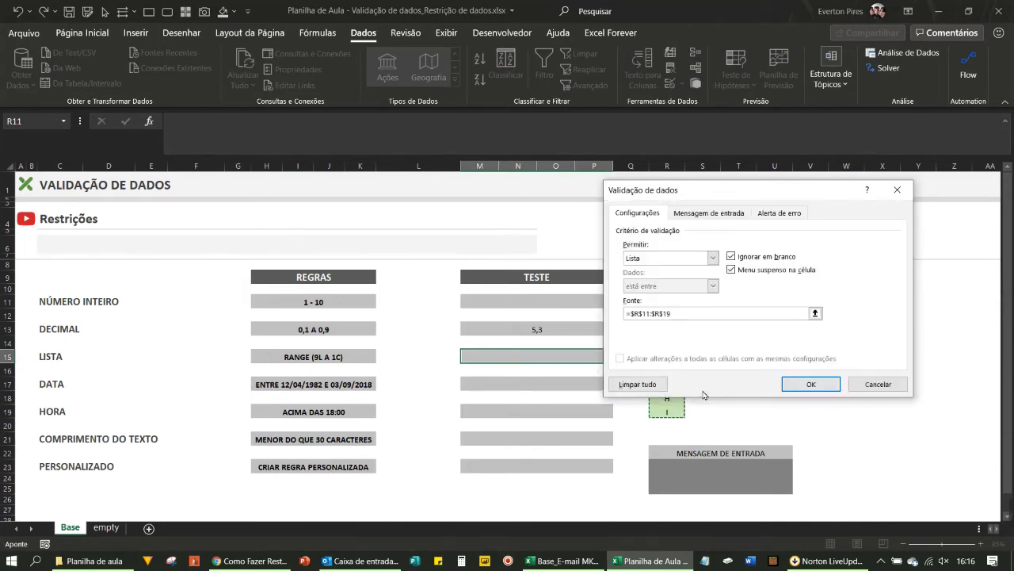
key(Return)
- Pick C from M15's A–I dropdown and check the stored value
click(618, 356)
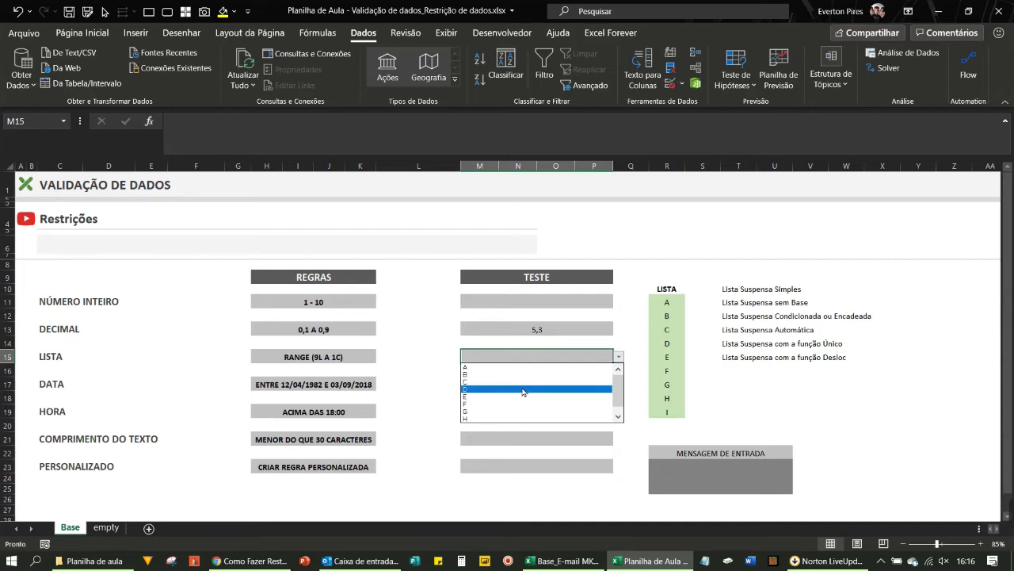
key(Escape)
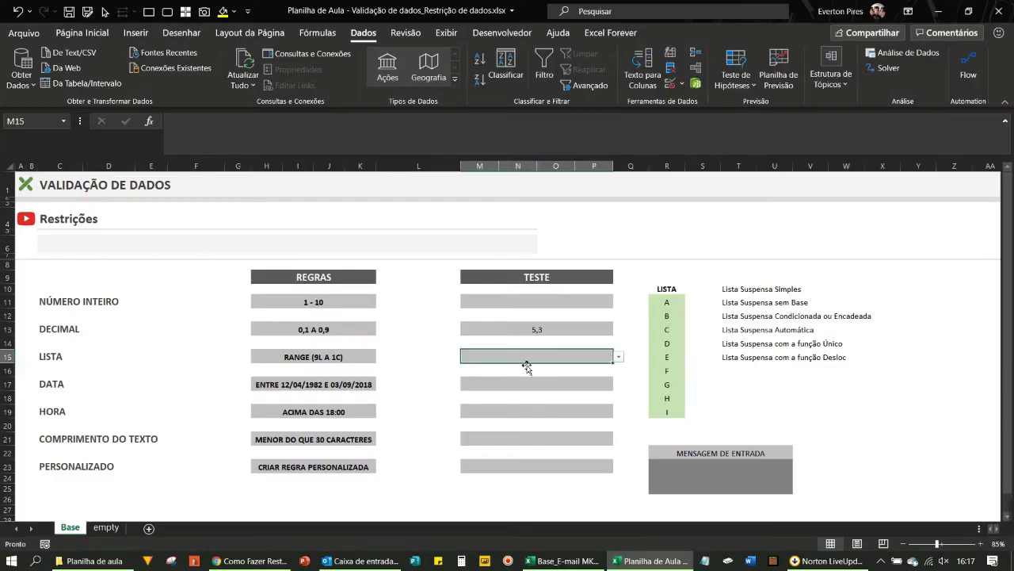
click(618, 357)
click(534, 383)
click(559, 390)
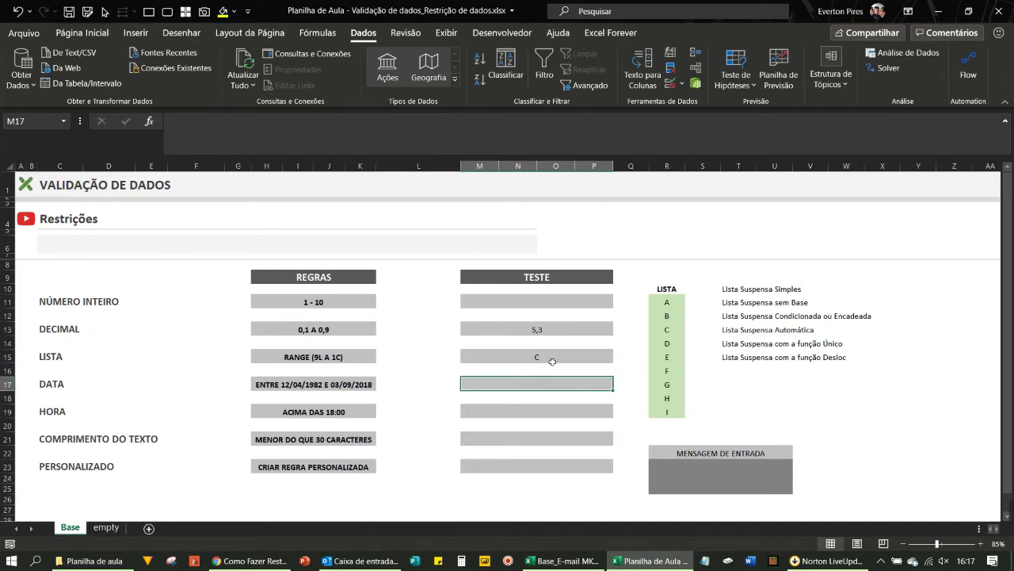
click(551, 358)
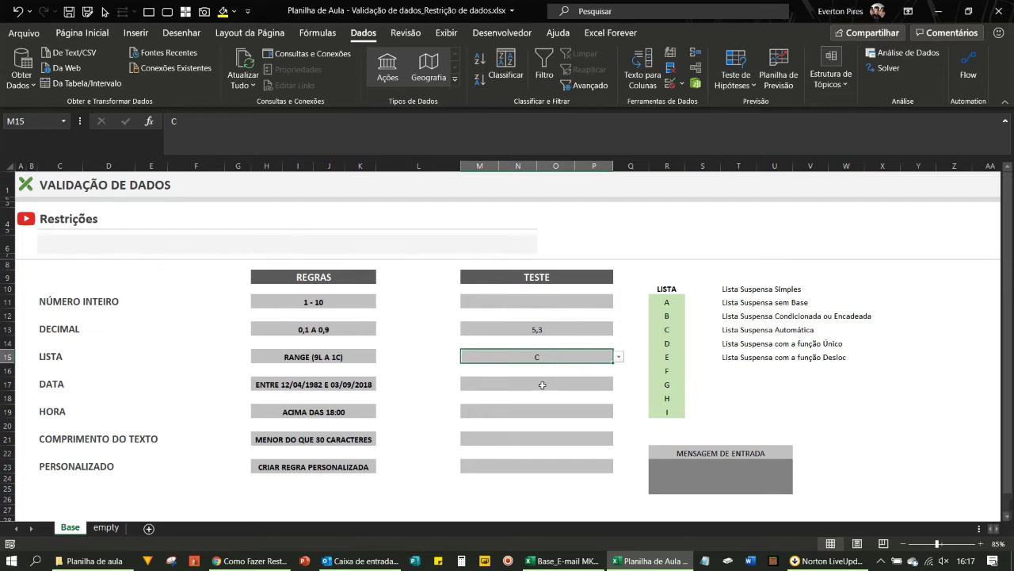
click(533, 389)
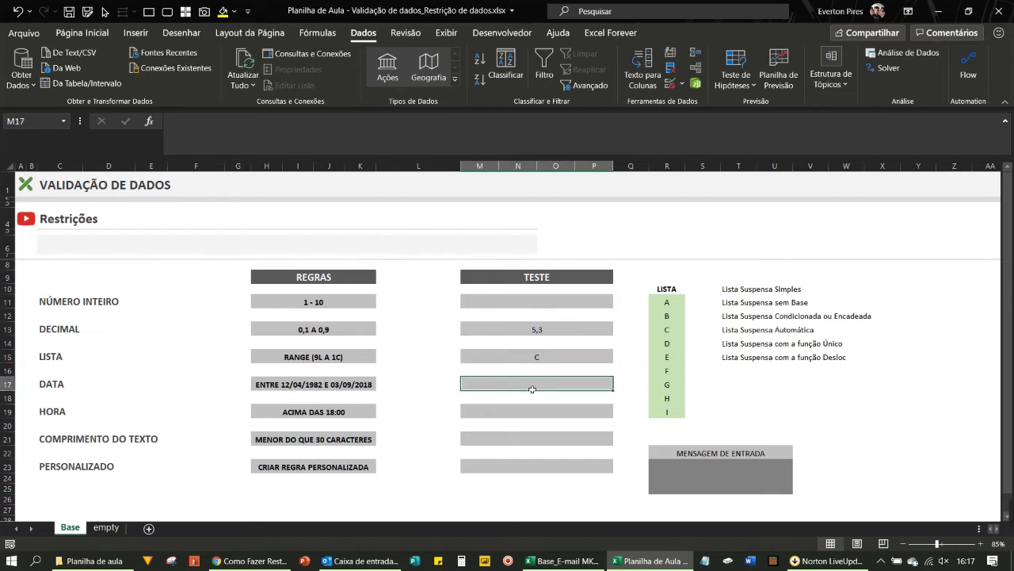
key(ctrl+alt+g)
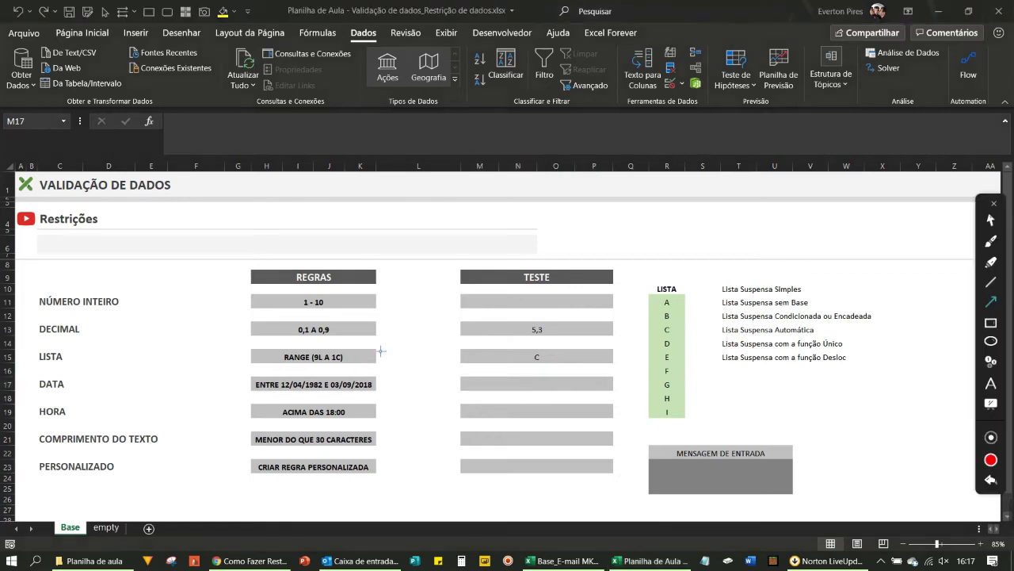
- Set M17's validation to Data, between 01/01/1900 and 31/12/2015
drag(190, 357, 70, 384)
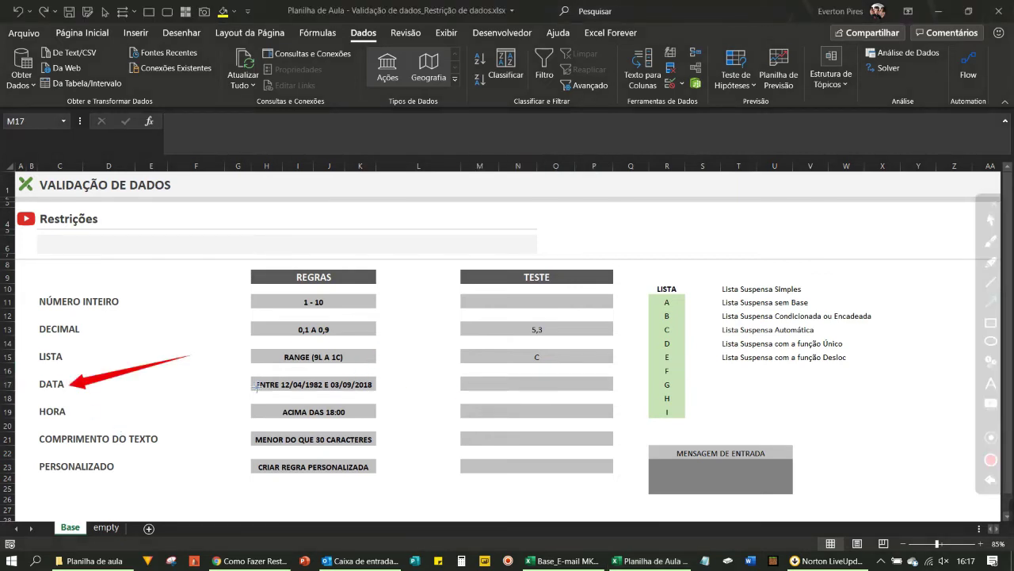
key(Escape)
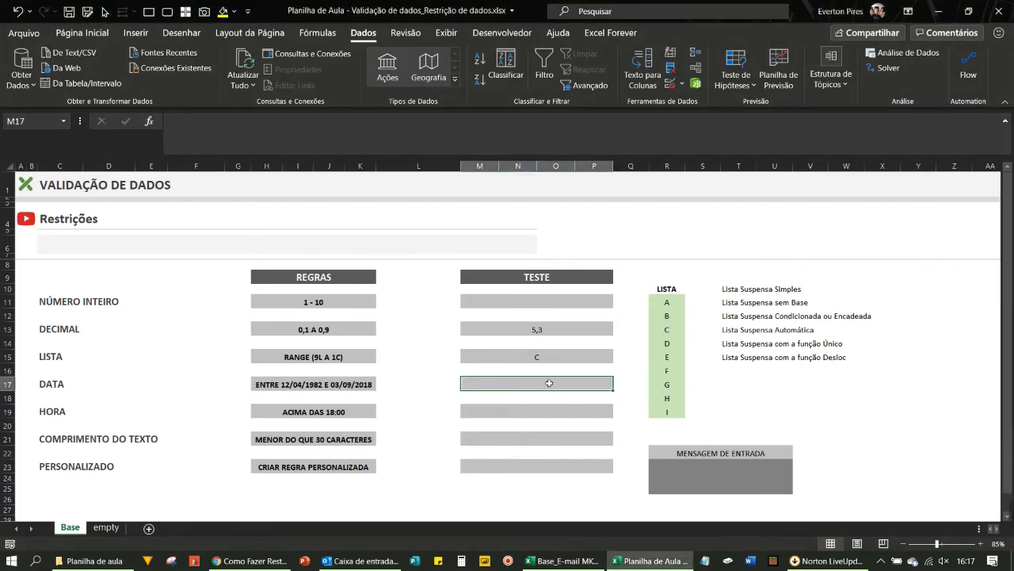
click(670, 82)
click(684, 259)
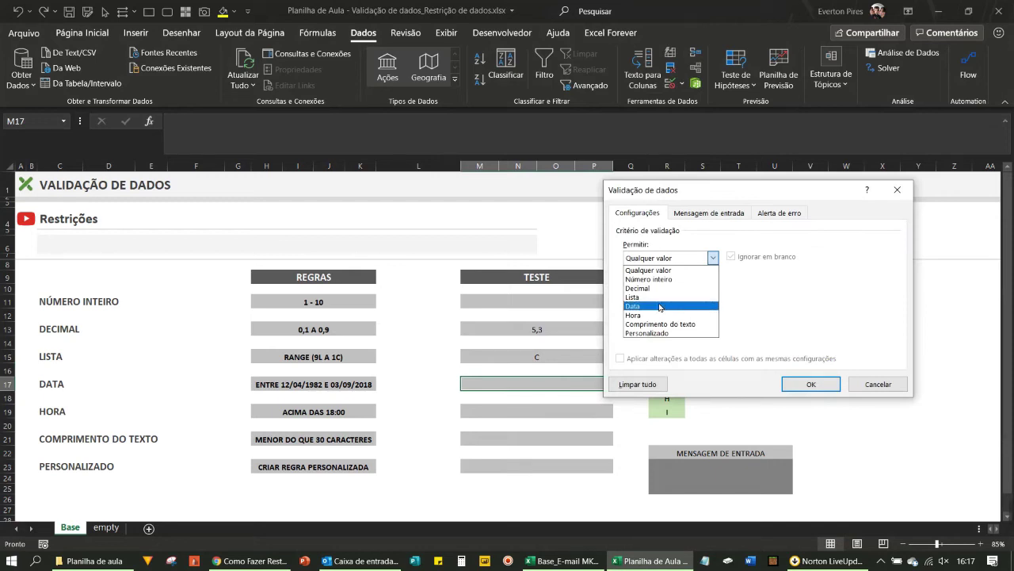
click(664, 306)
click(670, 339)
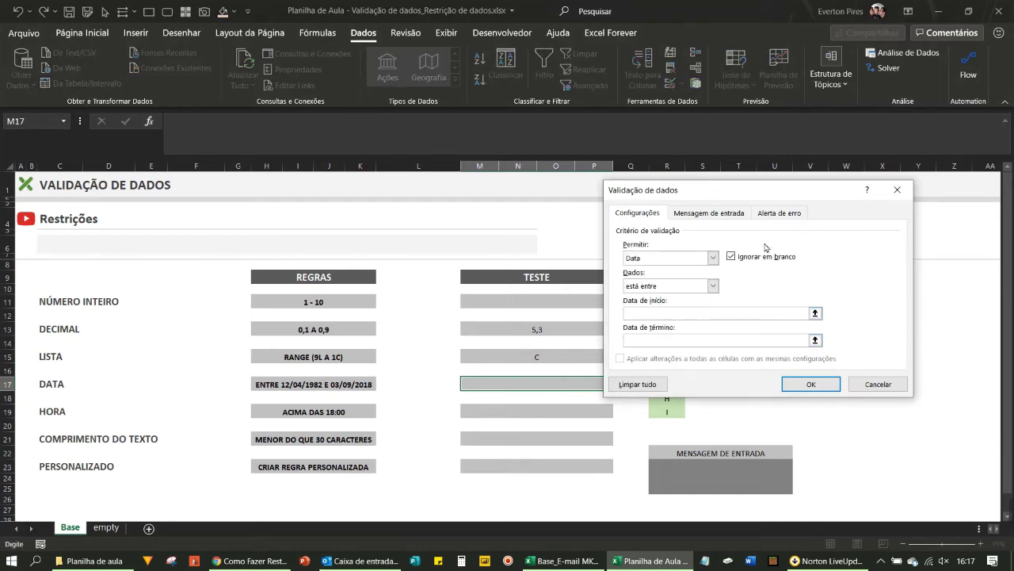
text(01/)
text(01/)
text(1900)
key(Tab)
text(31/)
text(12/20)
text(15)
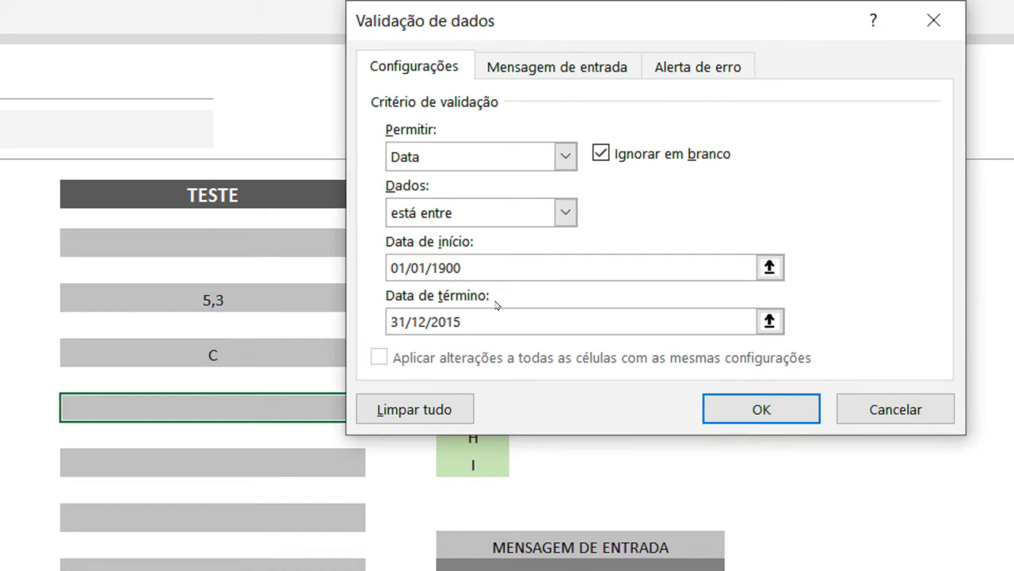
key(Tab)
click(513, 321)
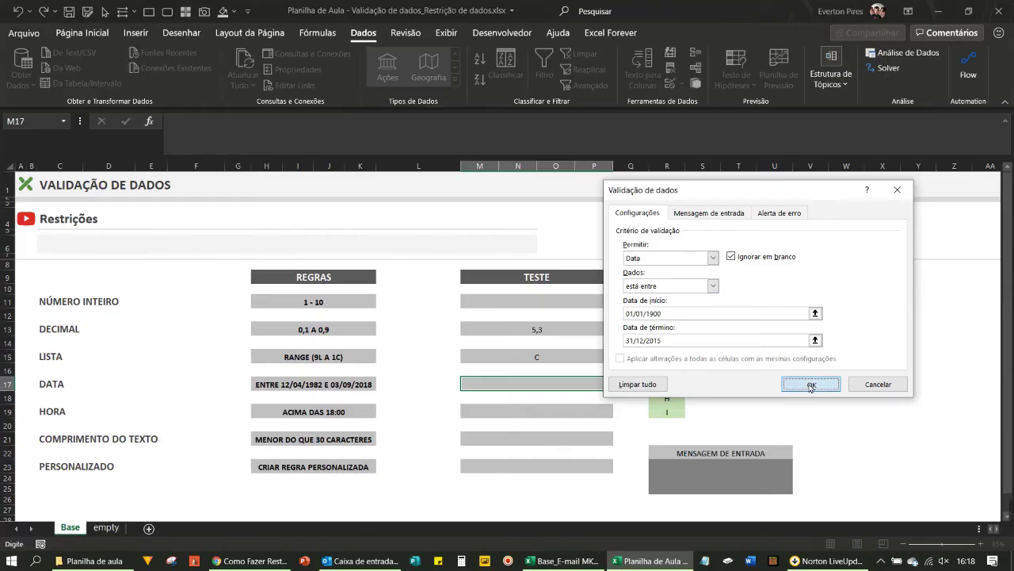
- Apply the date rule, enter 12/04/1982 in M17, and cancel the rejected 16/06/2020
click(760, 409)
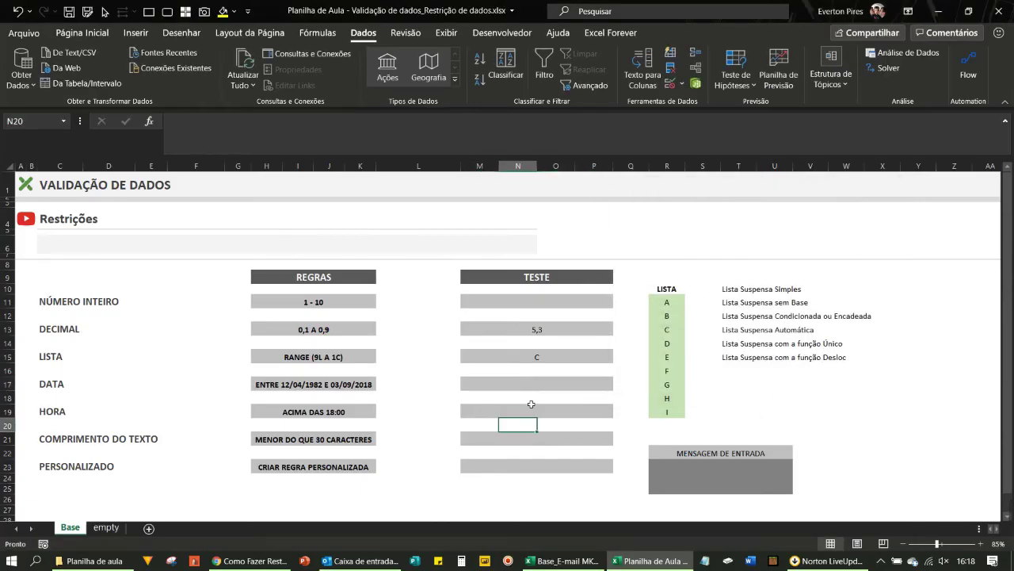
text(12)
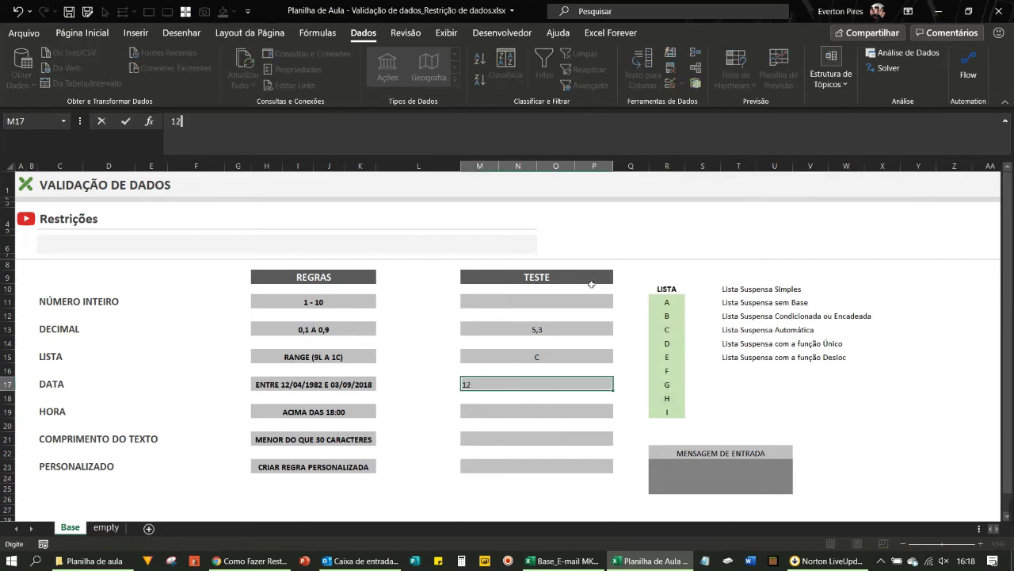
text(/04/1982)
key(Return)
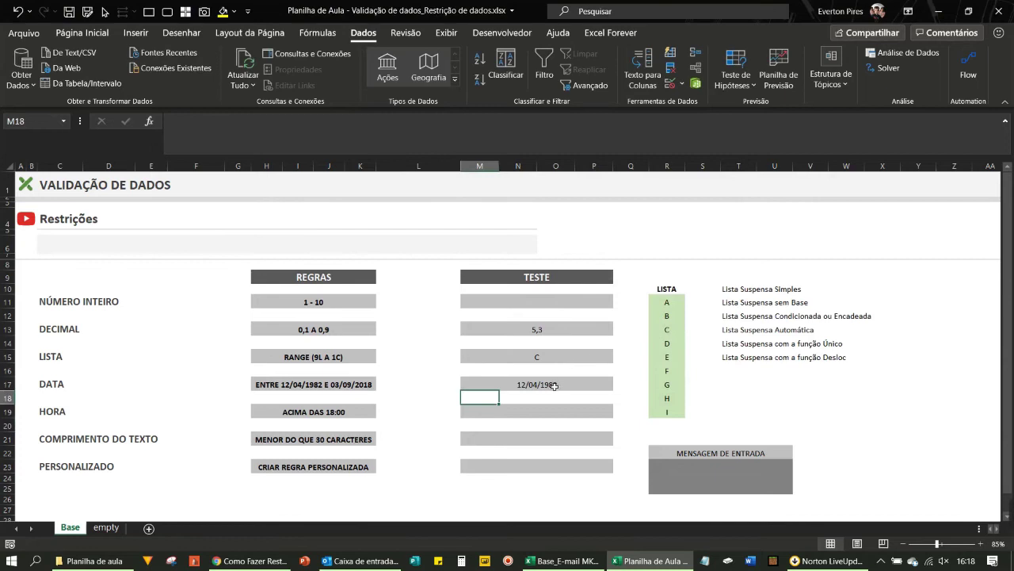
click(565, 386)
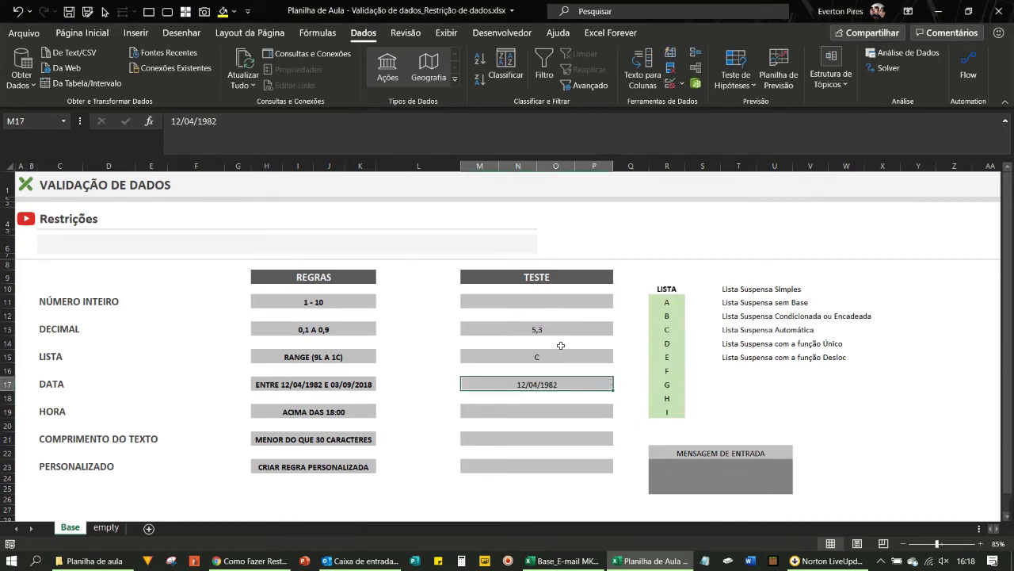
text(16/)
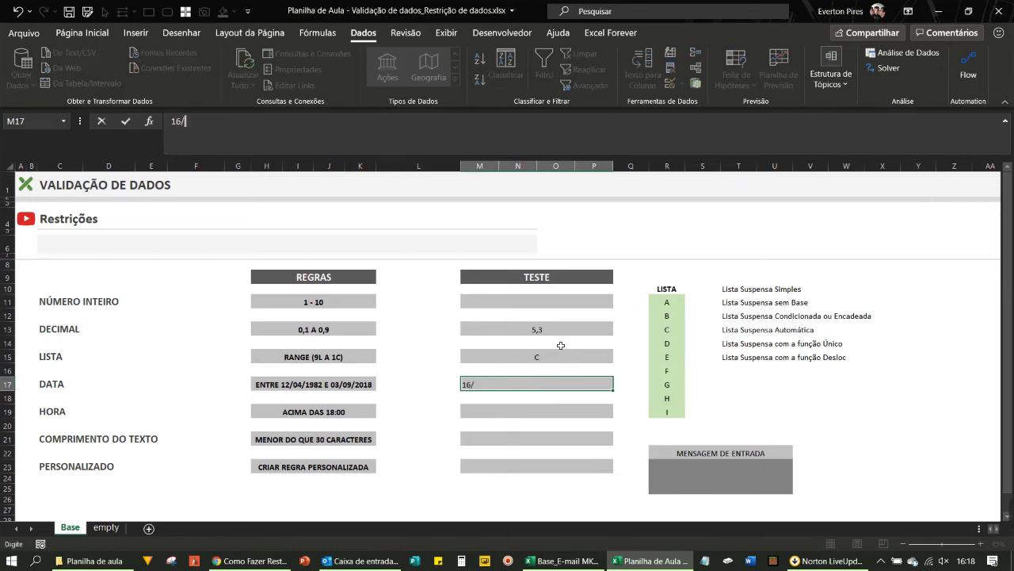
text(06/2020)
key(Return)
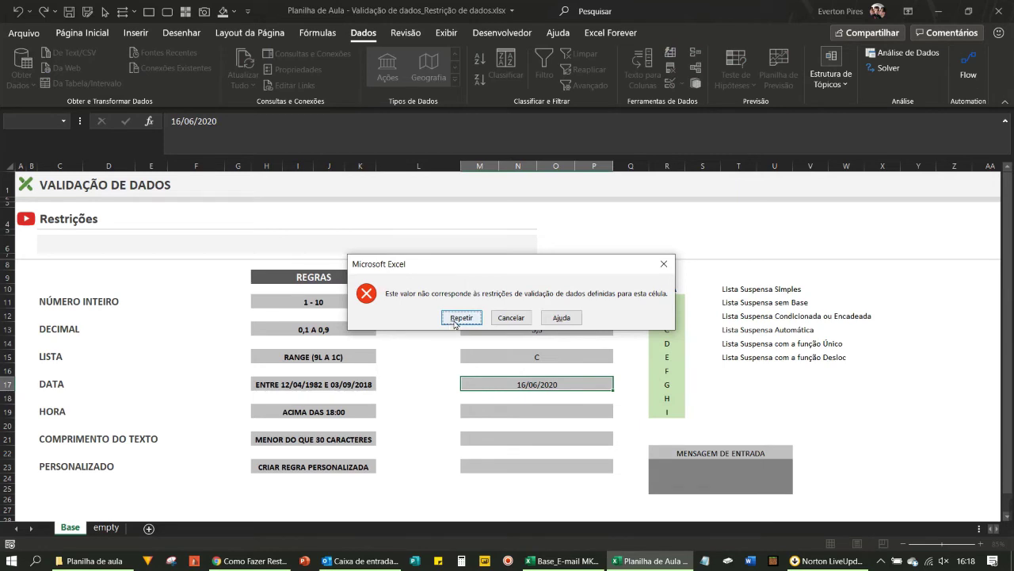
click(511, 318)
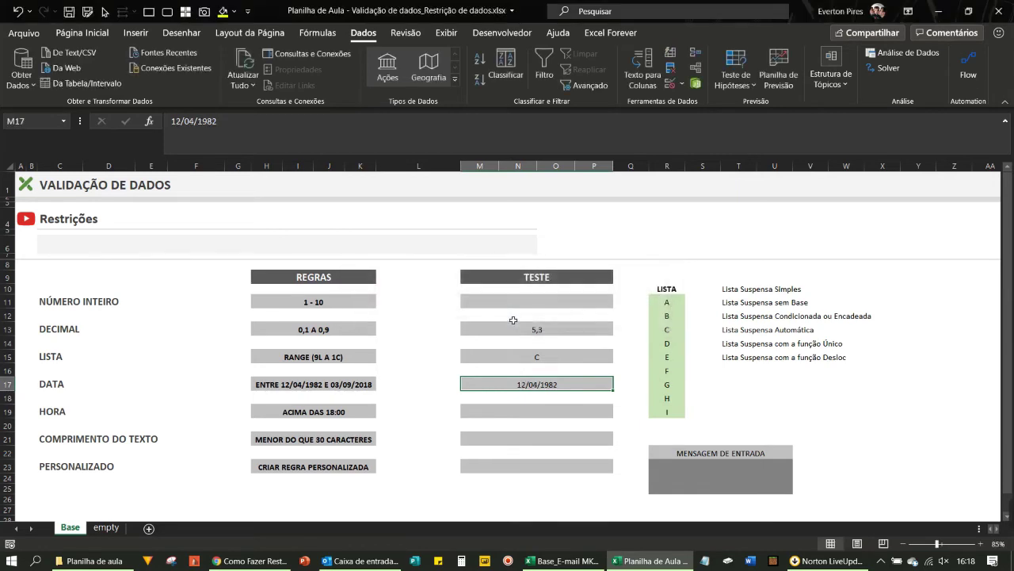
click(542, 409)
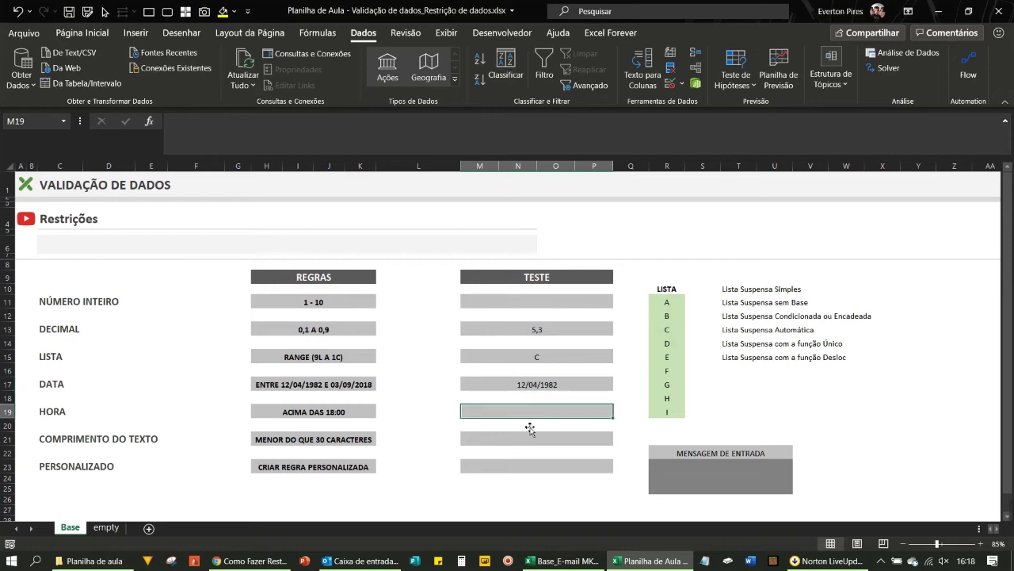
- Give M19 a Hora validation accepting only times greater than the start time
click(671, 82)
click(667, 257)
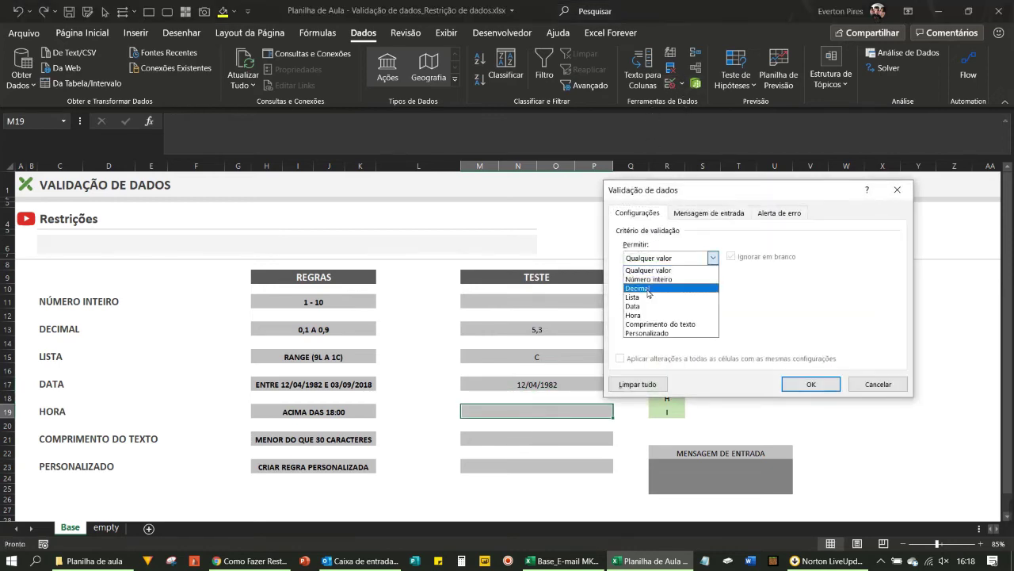
click(650, 314)
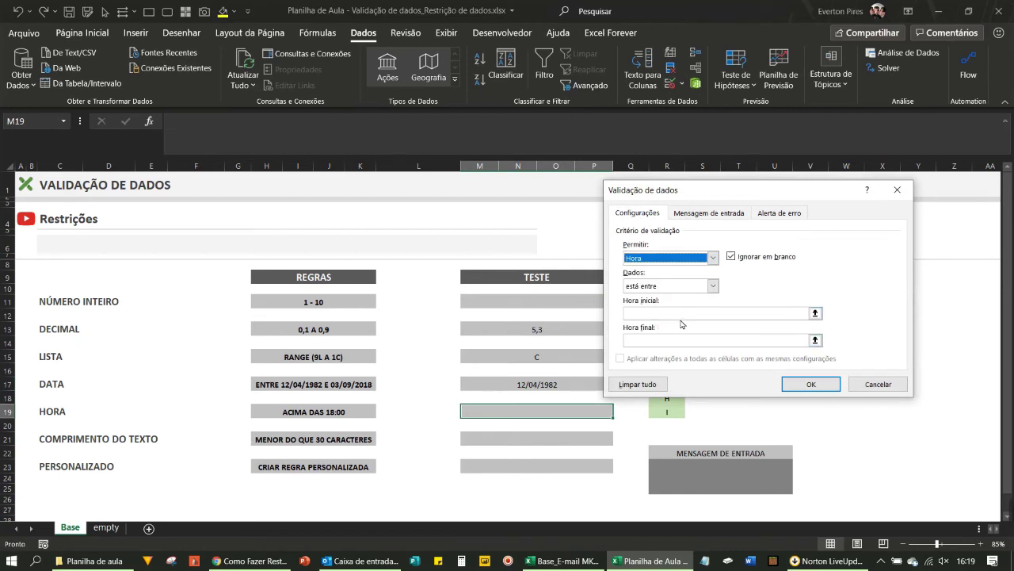
click(698, 289)
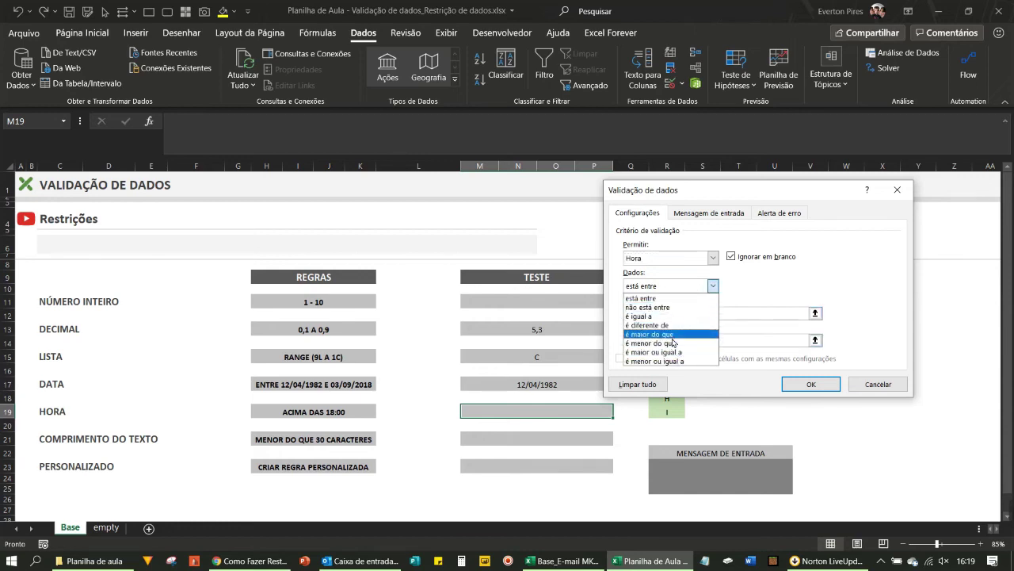
click(670, 333)
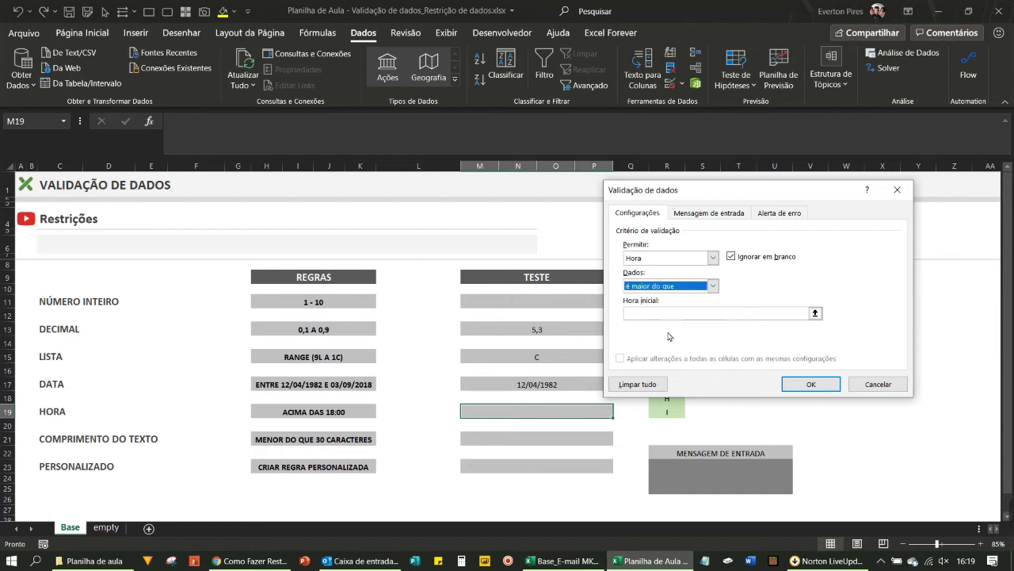
click(666, 313)
text(12:00)
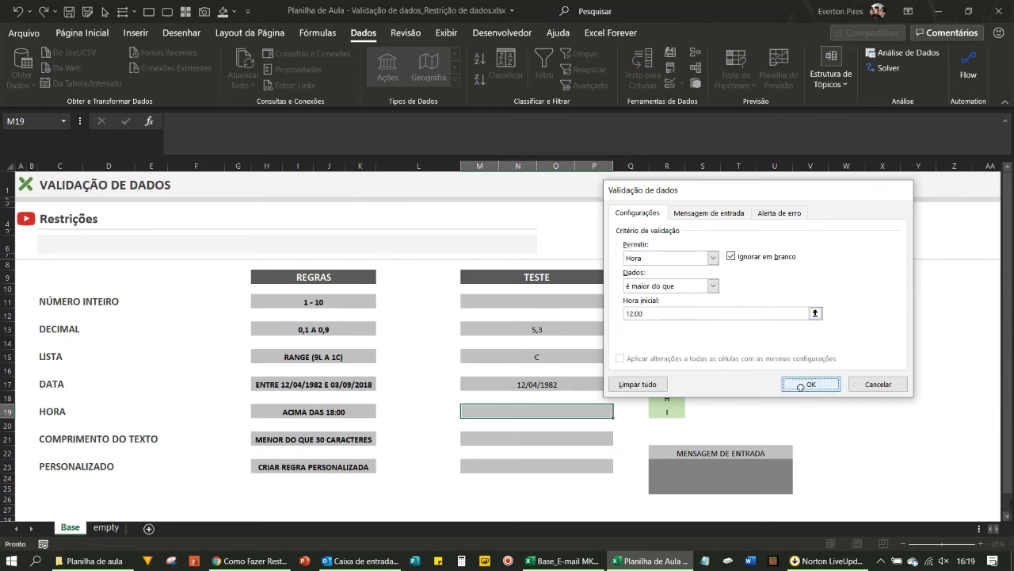
click(792, 385)
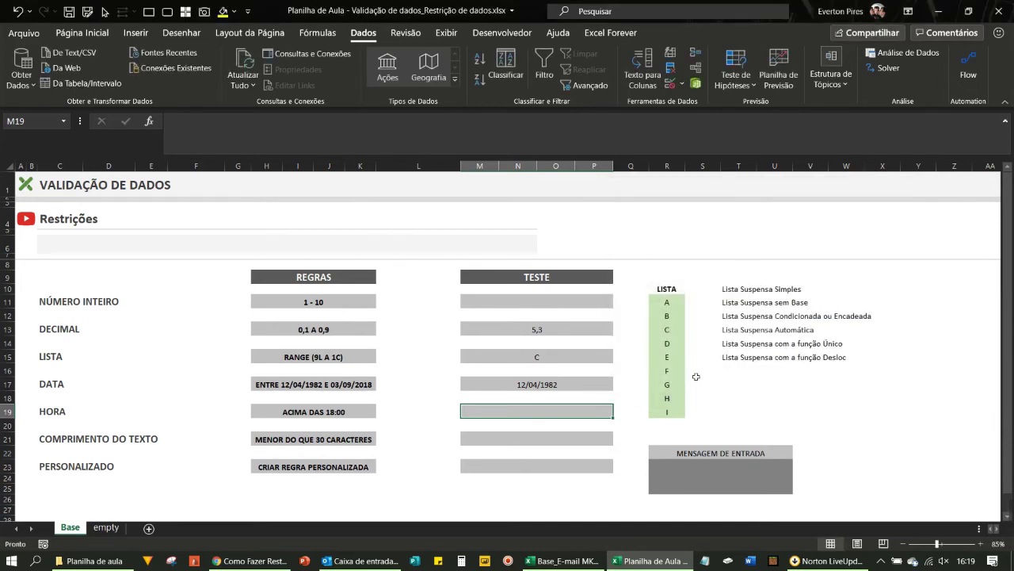
- Test M19 with 08:00, cancel the rejected entry, and move to cell M21
text(0)
text(8:00)
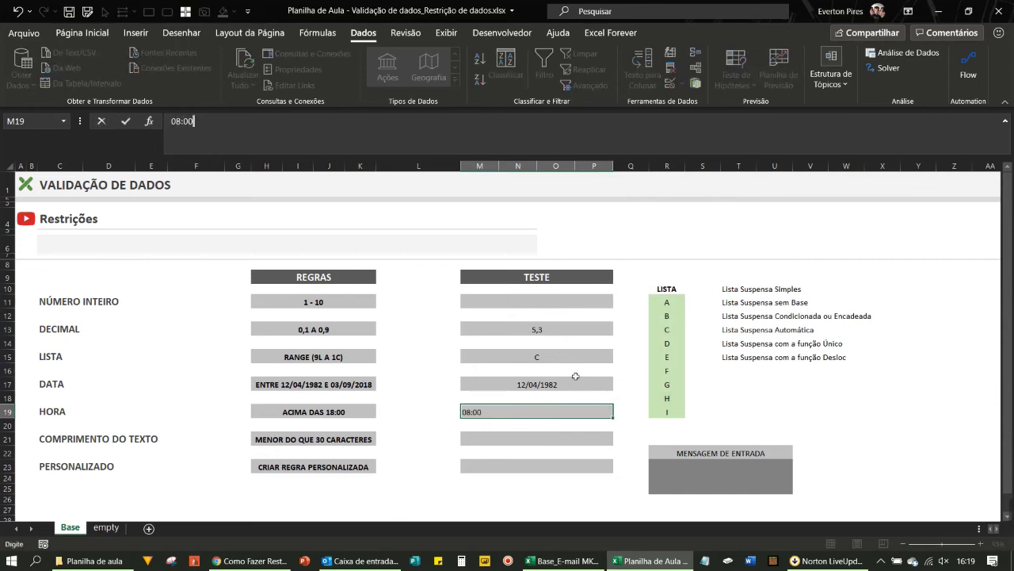
key(Return)
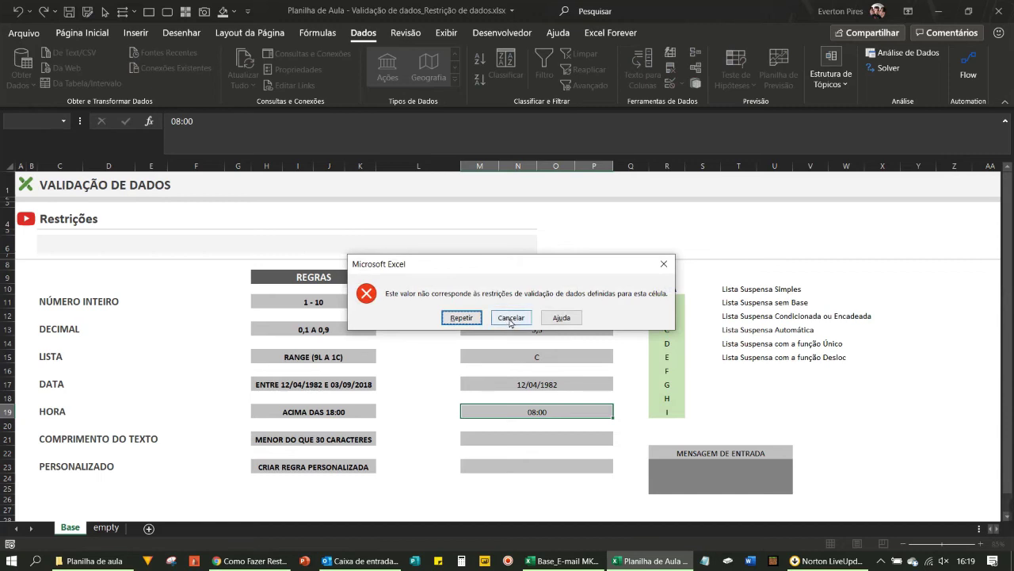
click(511, 318)
click(500, 442)
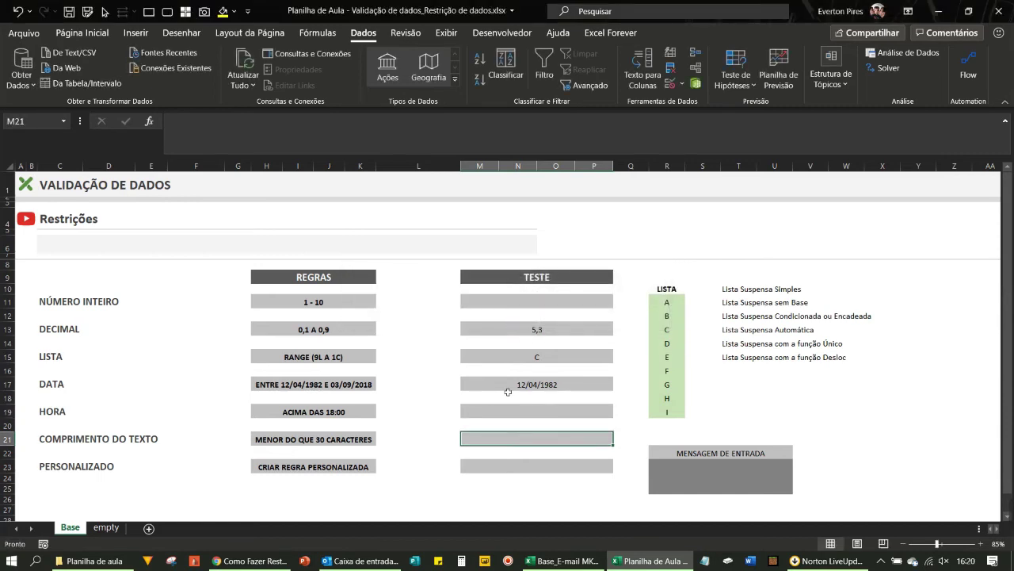
- Apply a text-length validation to M21 with 'é menor do que' and maximum 10
click(671, 85)
click(657, 259)
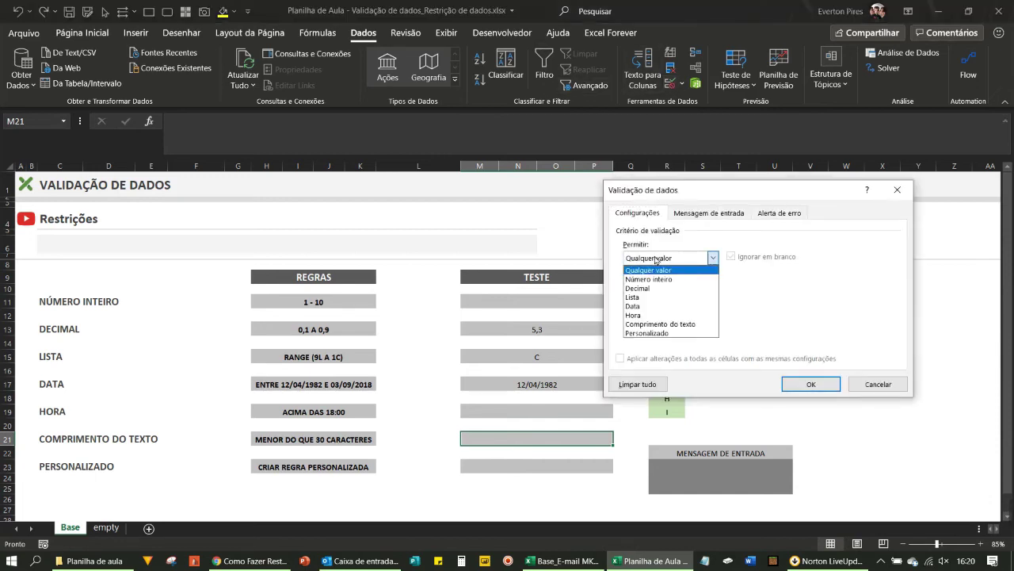
click(659, 324)
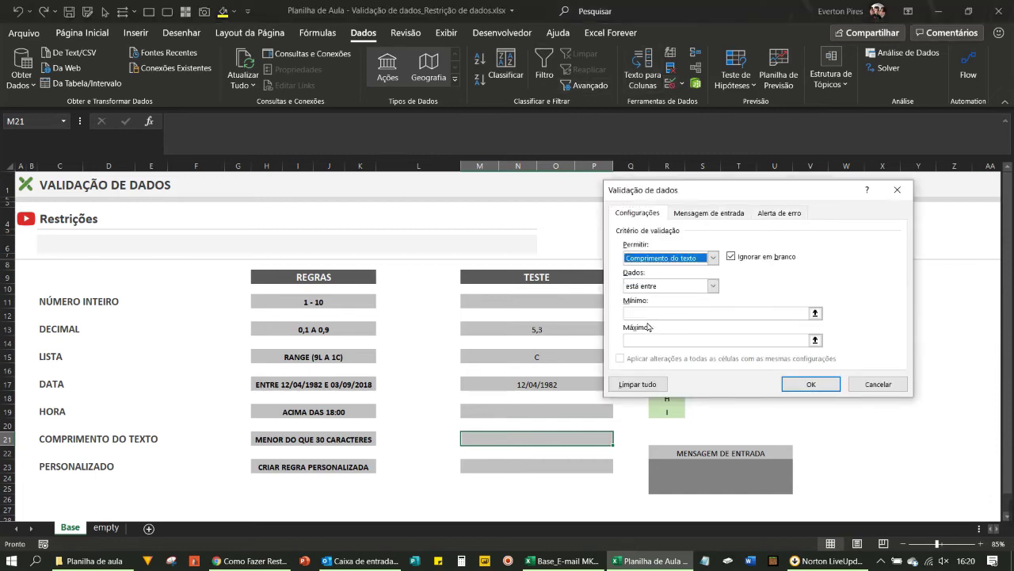
click(680, 286)
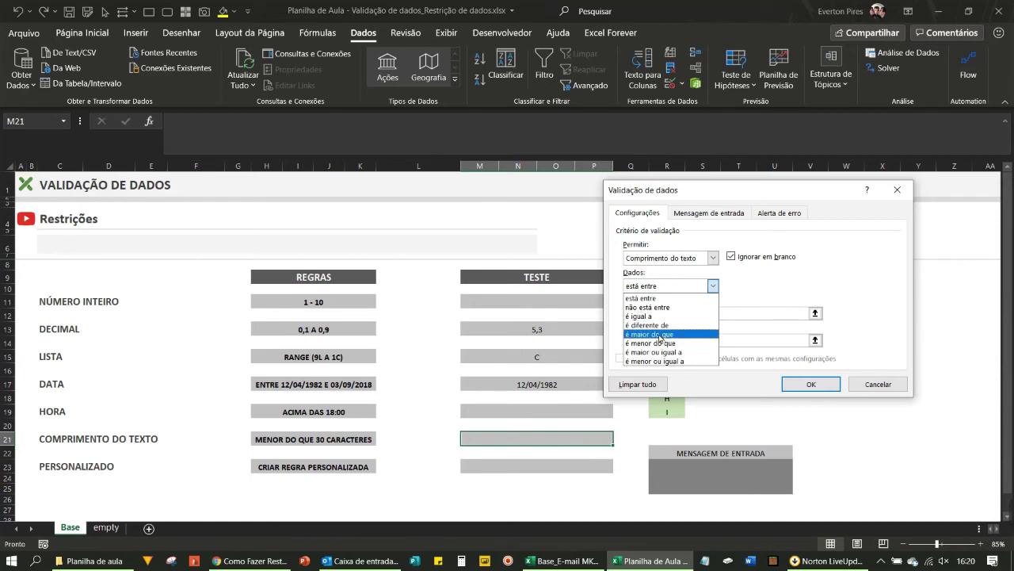
click(663, 343)
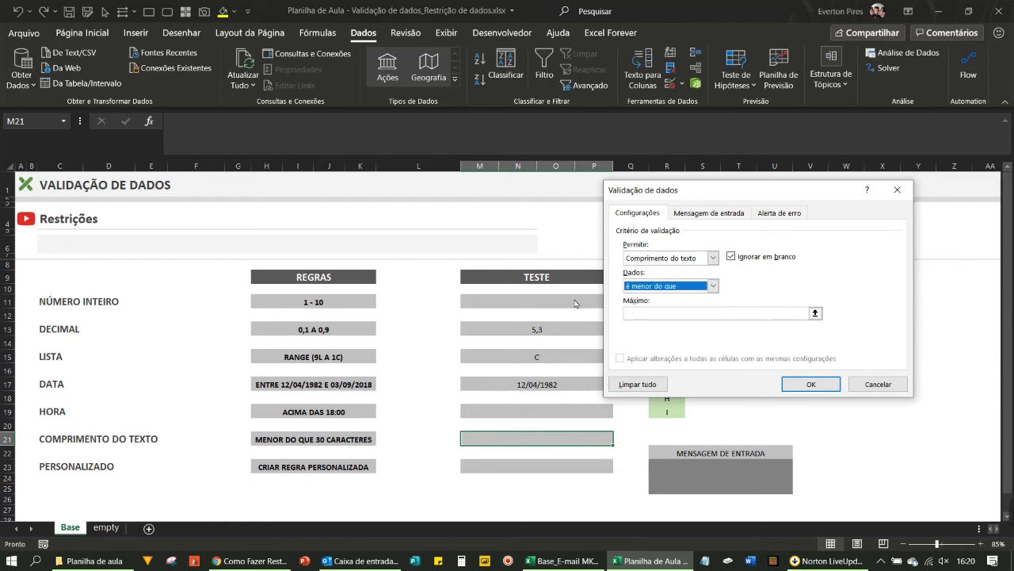
click(652, 316)
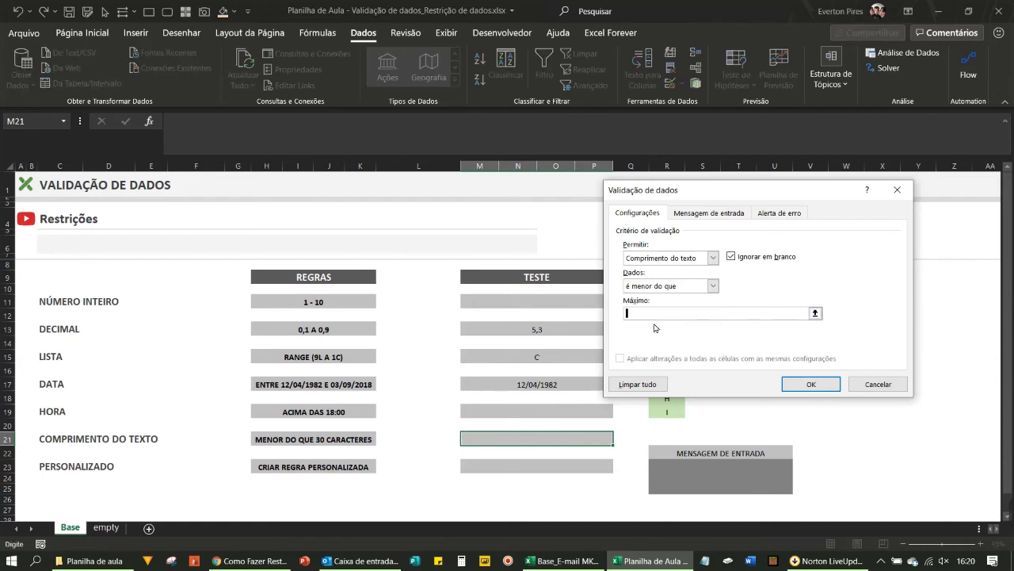
click(501, 442)
key(BackSpace)
key(BackSpace)
key(BackSpace)
text(10)
click(817, 388)
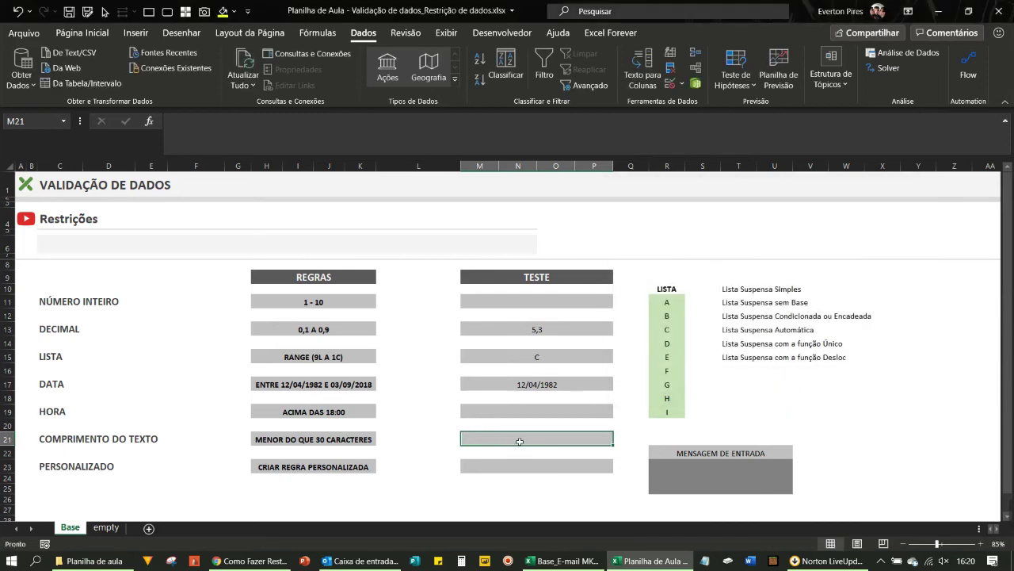
text(teste)
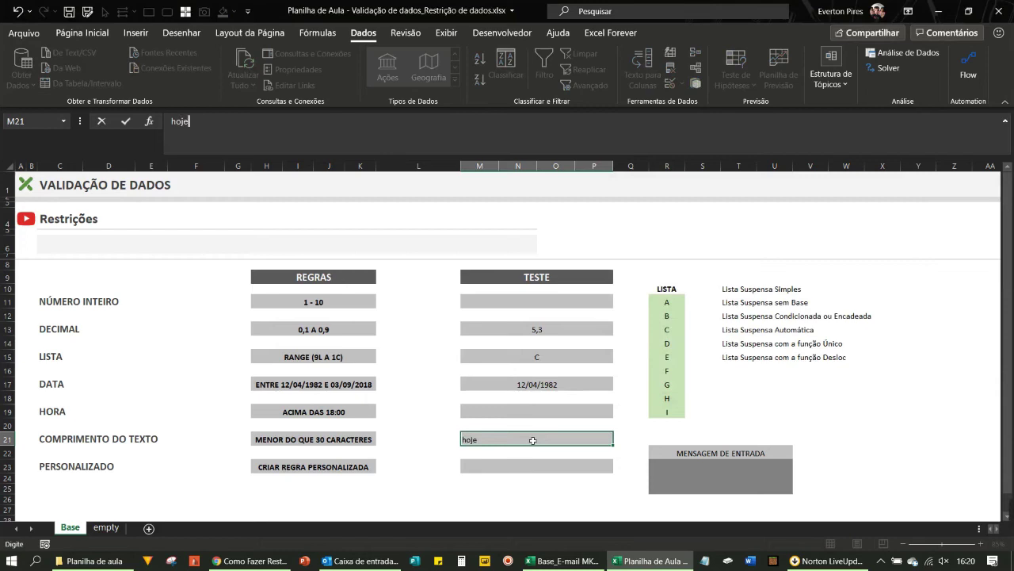
key(Return)
click(533, 440)
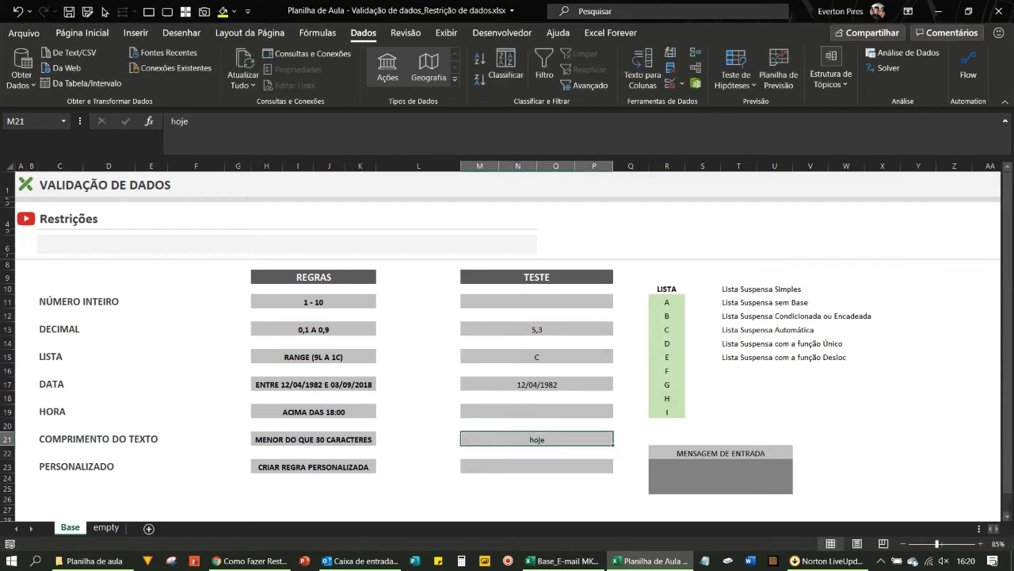
text(ho)
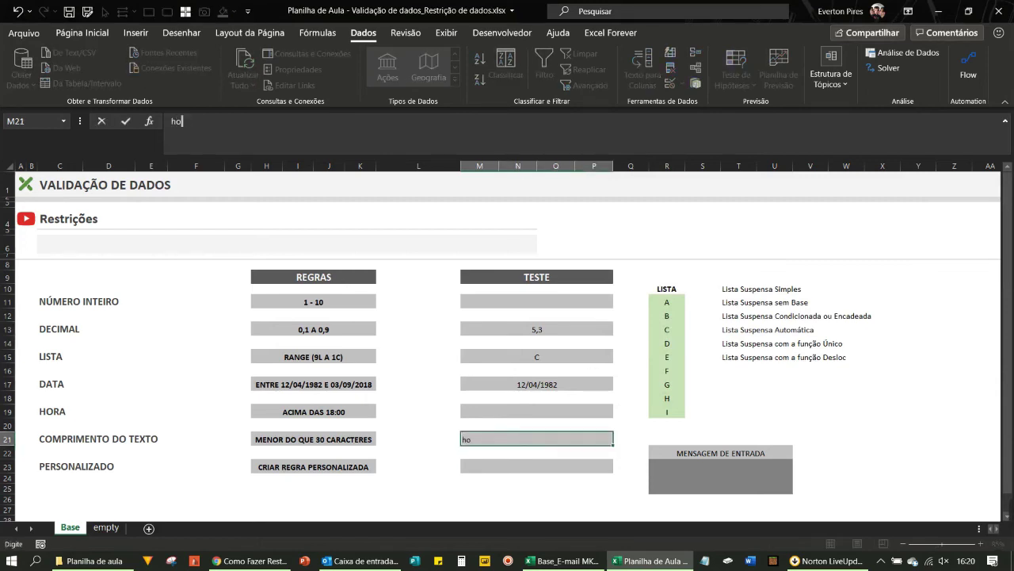
text(je é d)
text(ia 06/06)
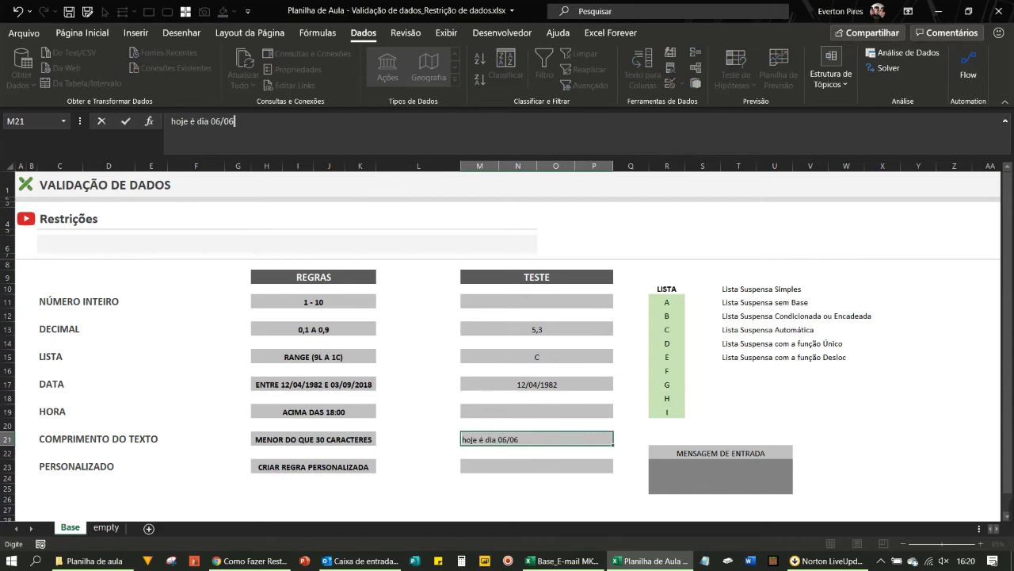
text(/2020)
key(Return)
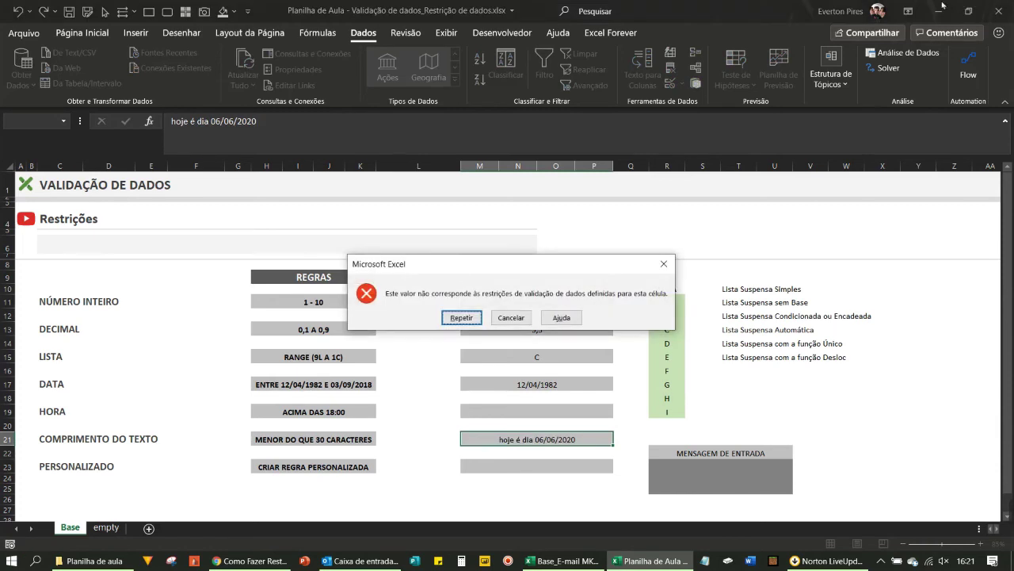
click(512, 318)
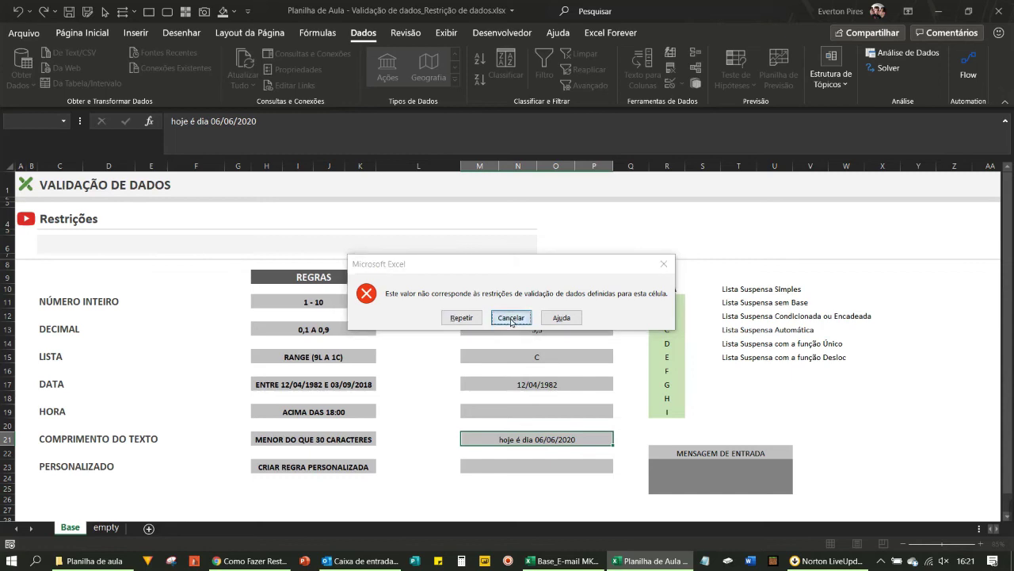
key(Delete)
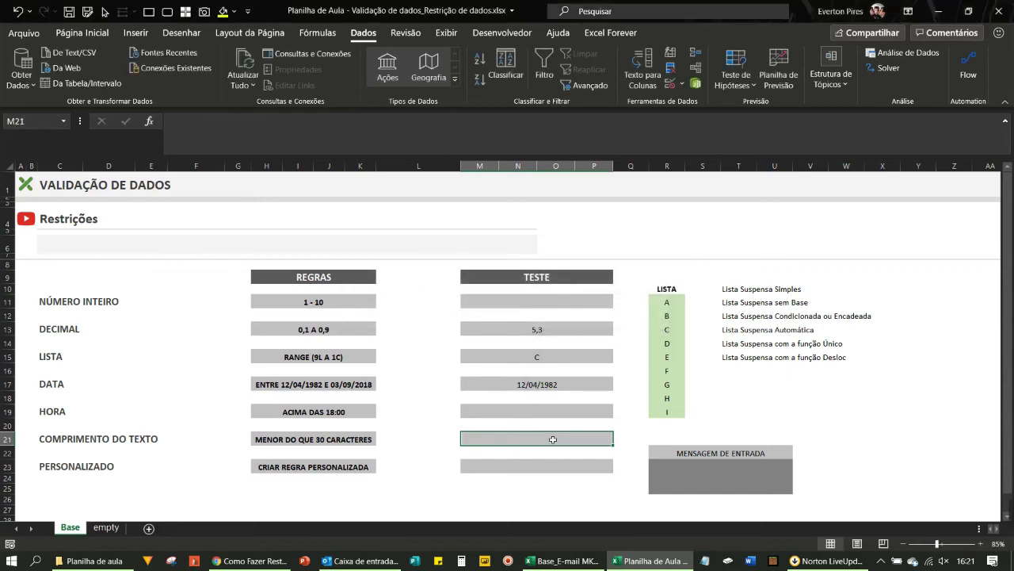
click(512, 468)
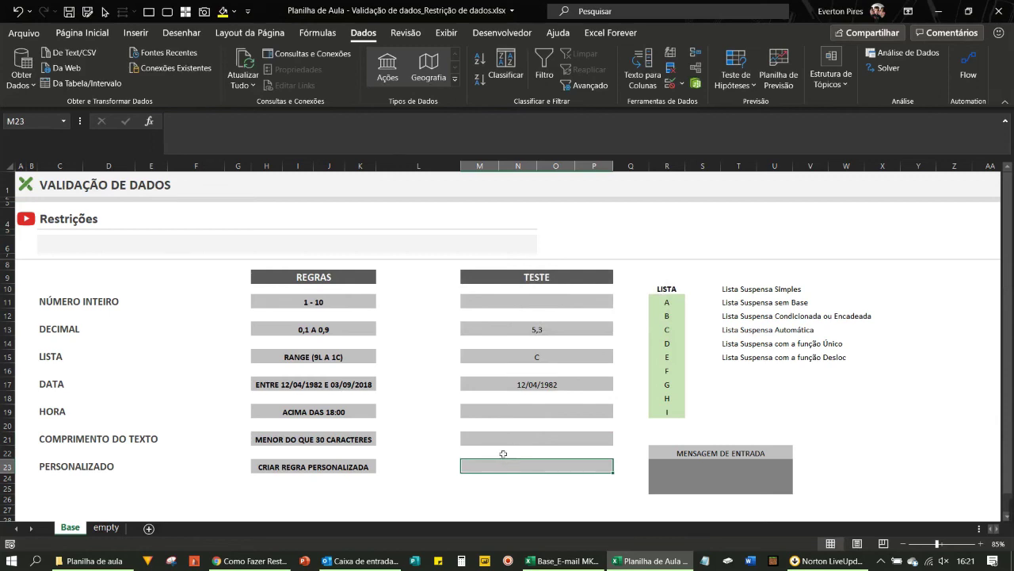
key(ctrl+shift+d)
drag(233, 376, 126, 459)
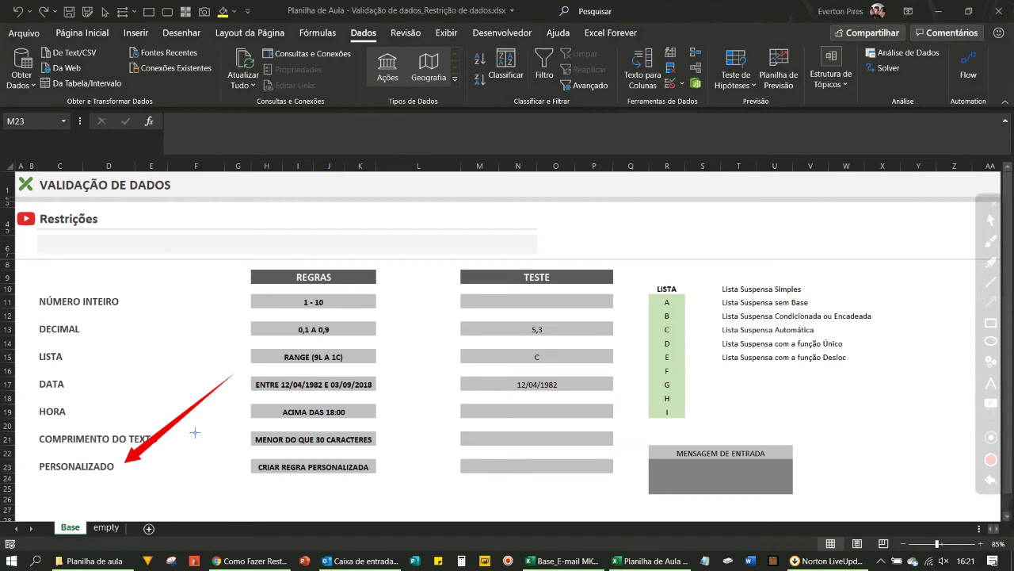
key(ctrl+shift+d)
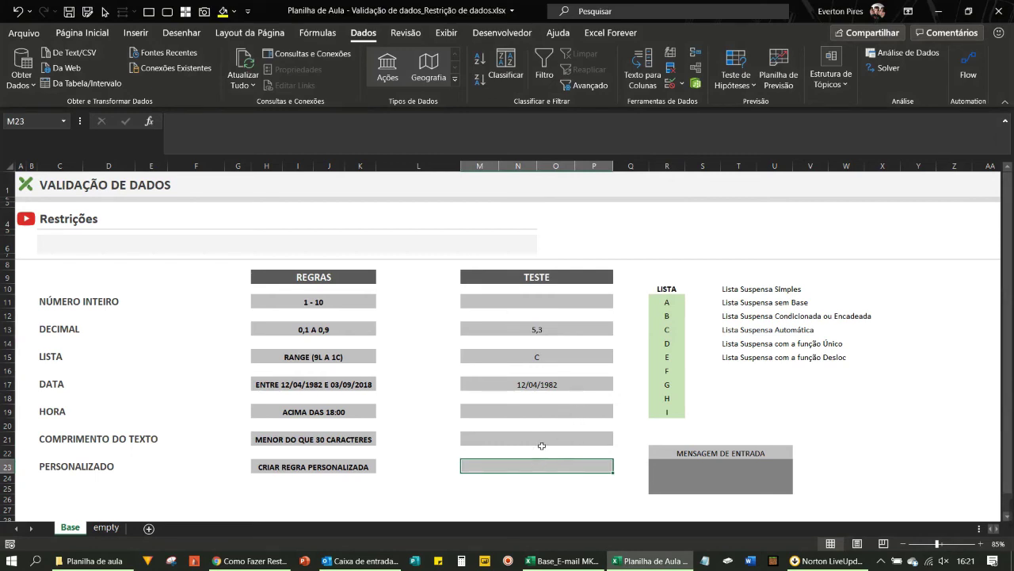
- Give M23 the Personalizado validation formula =se(M23="Carro";1;0) so only Carro is accepted
click(670, 85)
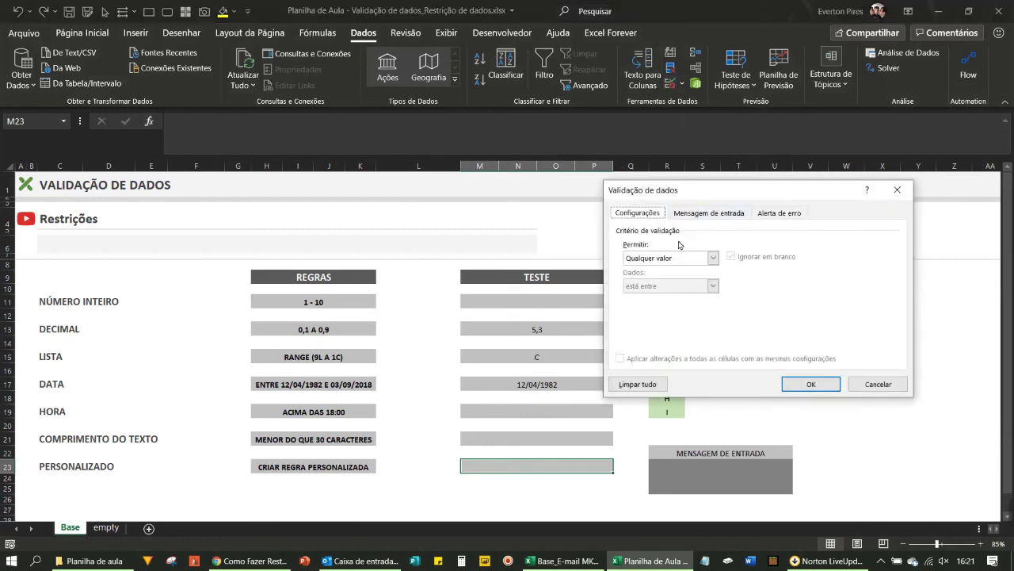
click(670, 258)
click(657, 333)
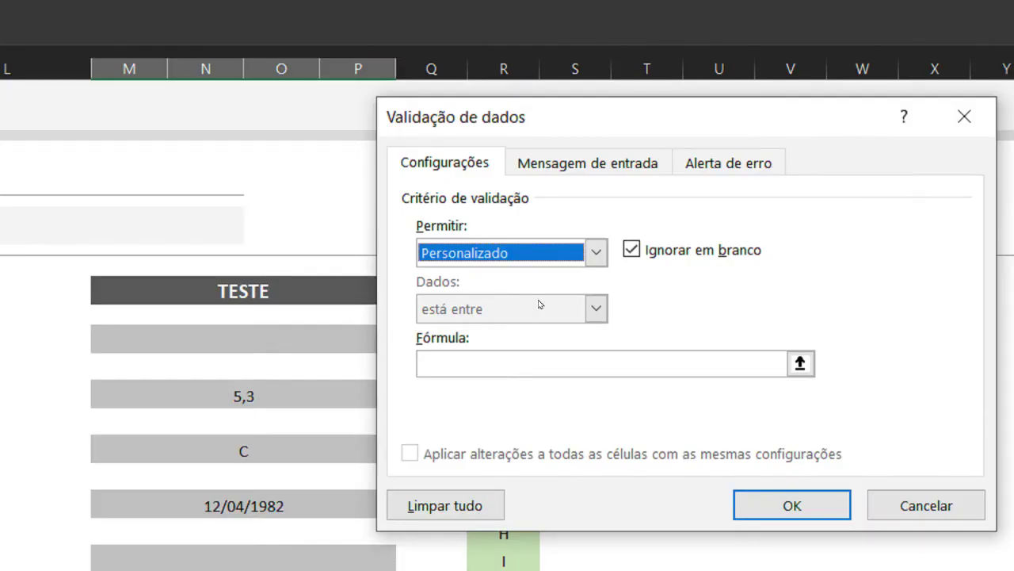
click(480, 359)
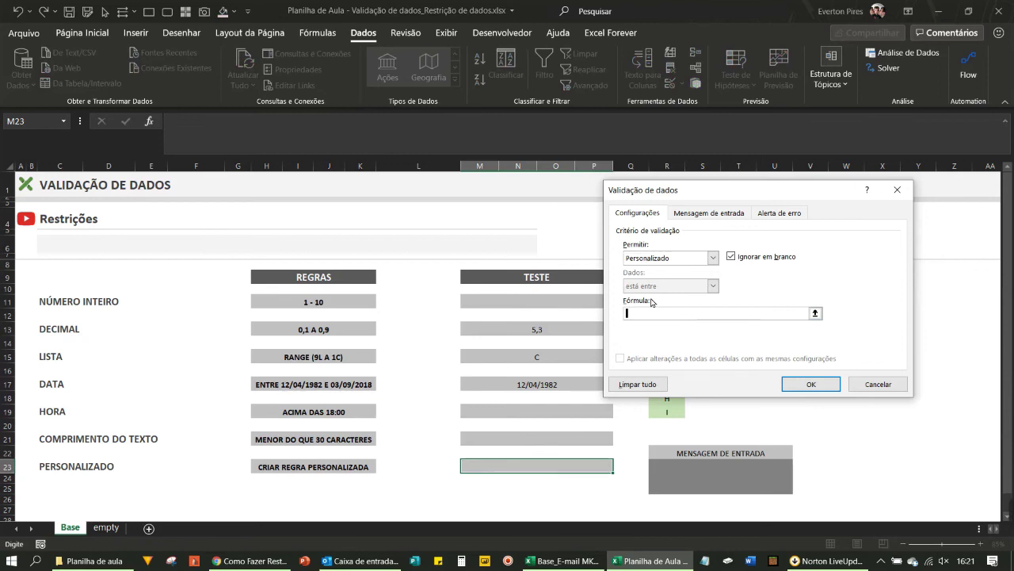
click(661, 310)
text(=se()
click(507, 468)
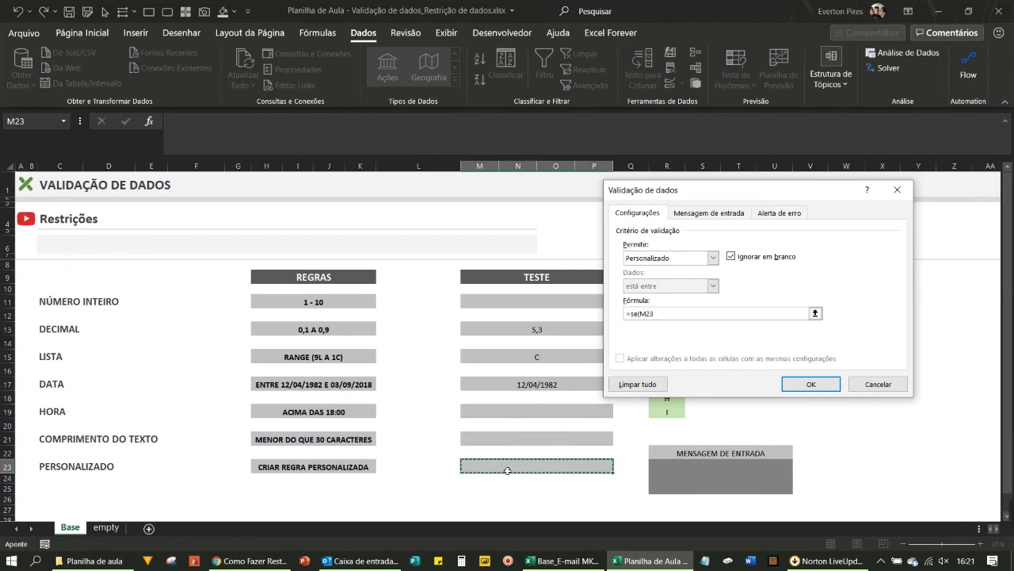
text(="Carro)
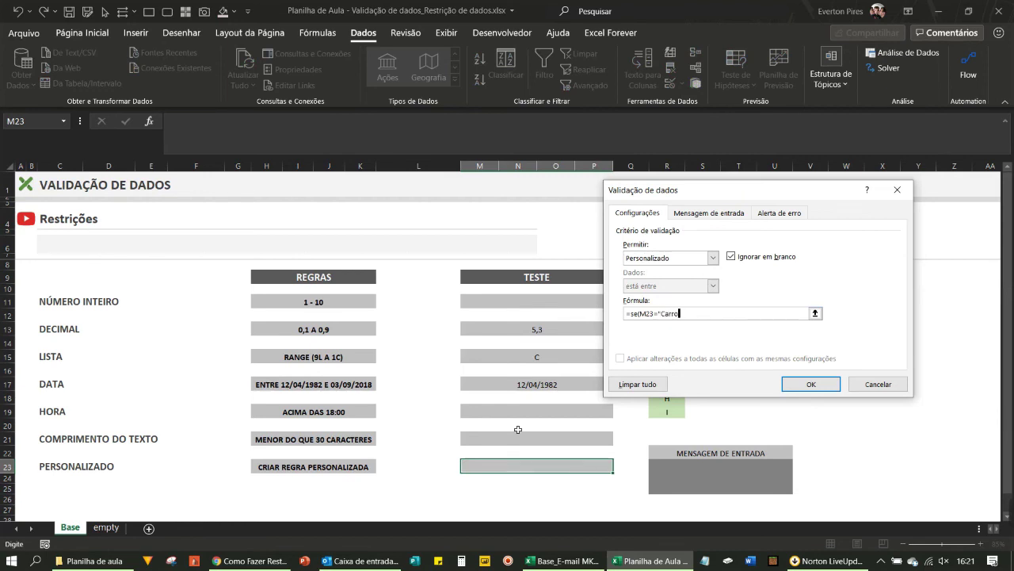
text(";1;0)
click(822, 389)
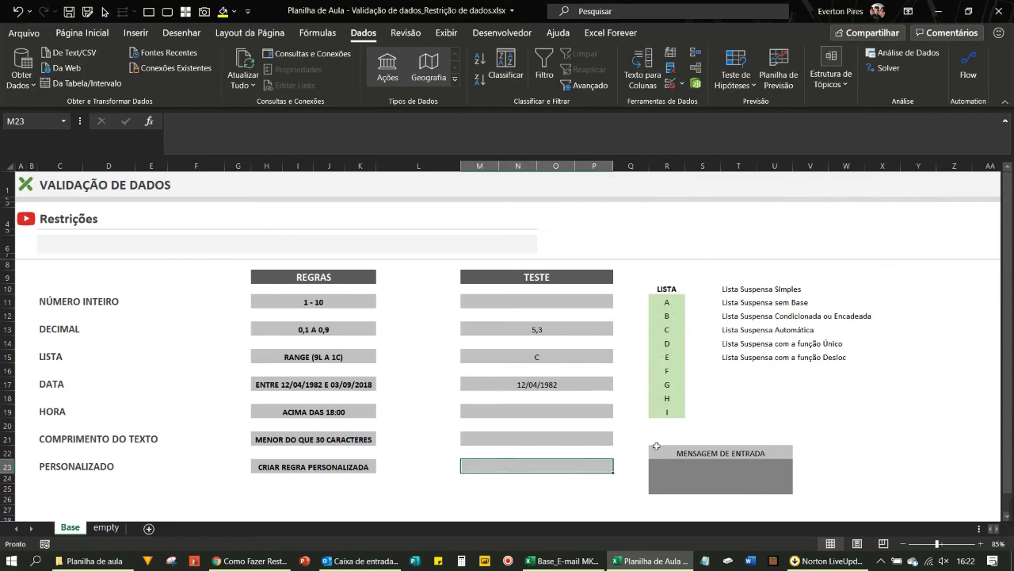
text(carro)
key(Return)
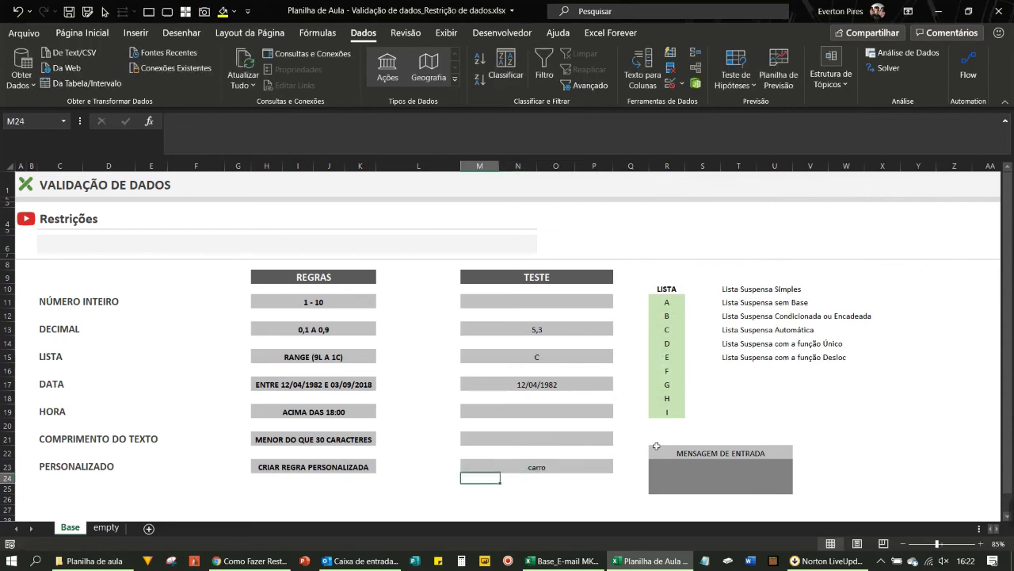
key(Up)
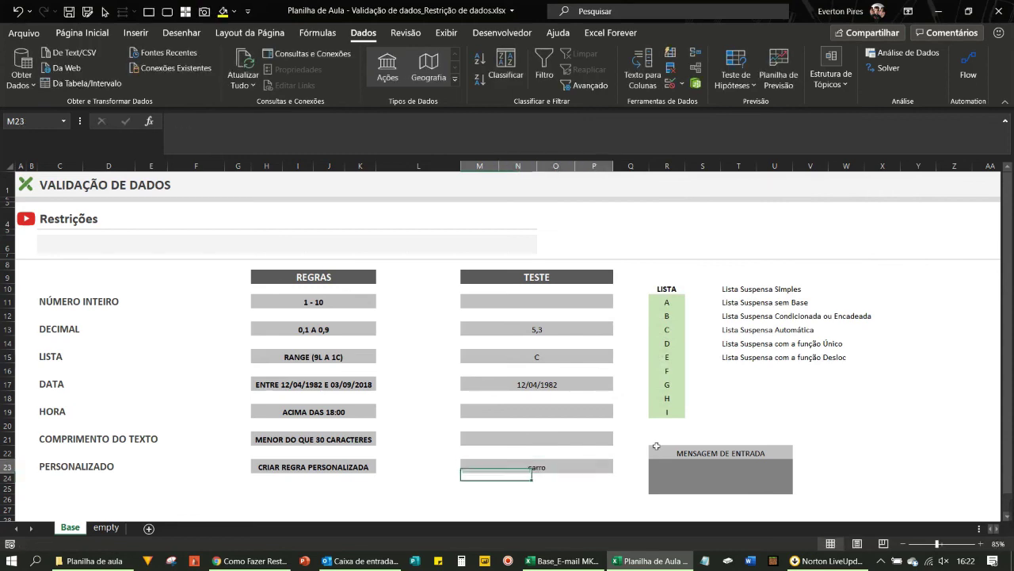
key(Delete)
text(moto)
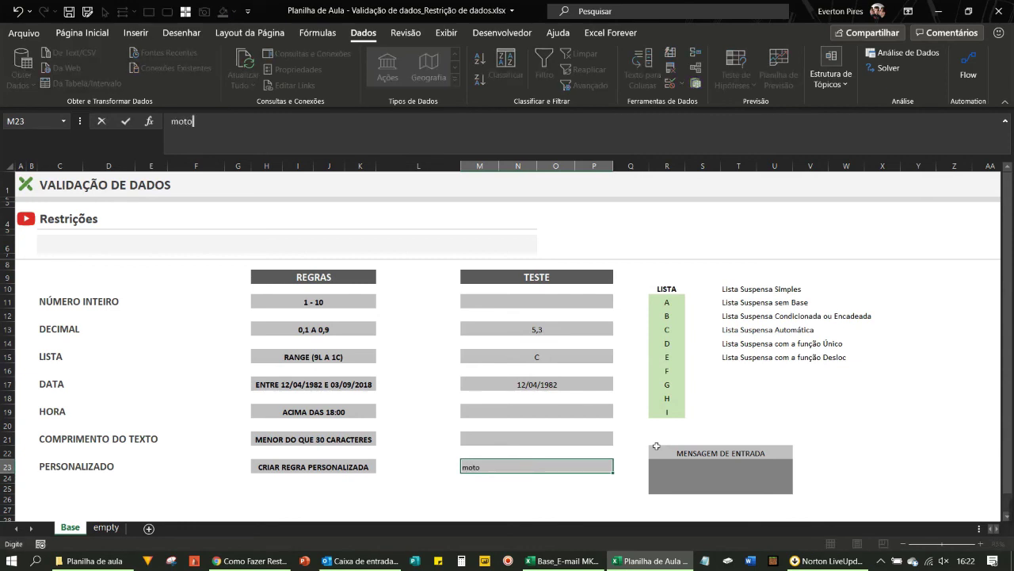
key(Return)
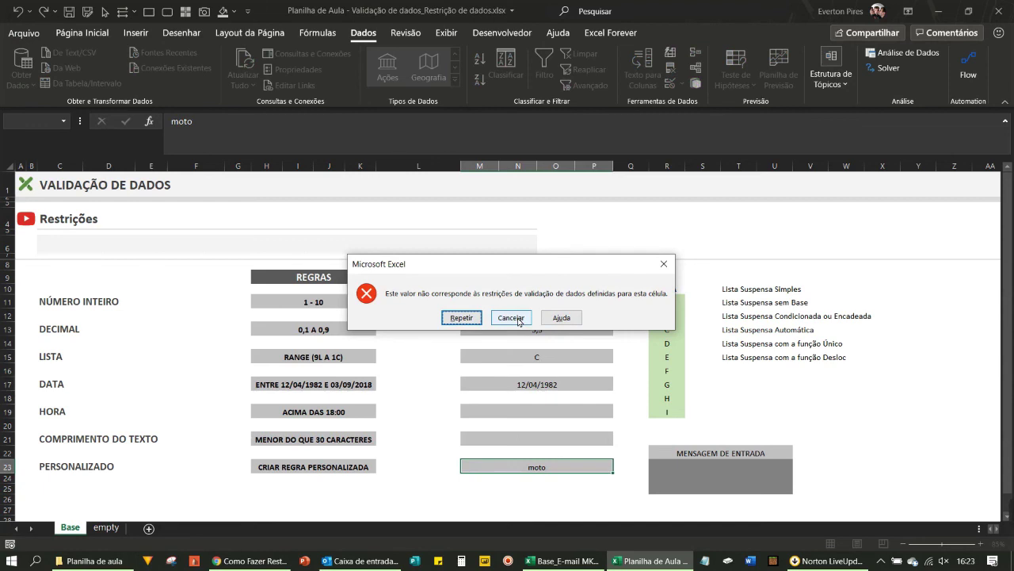
click(511, 318)
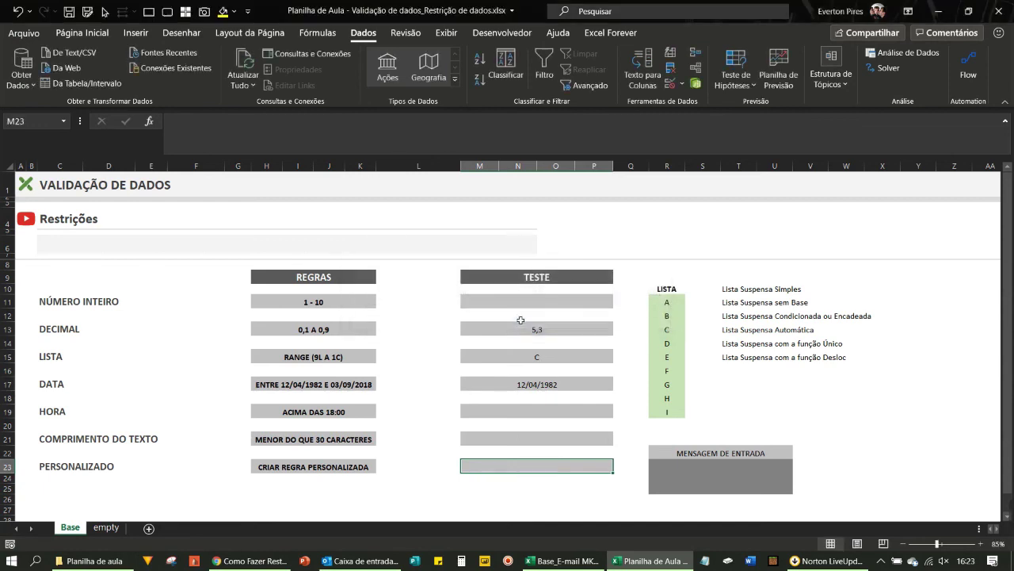